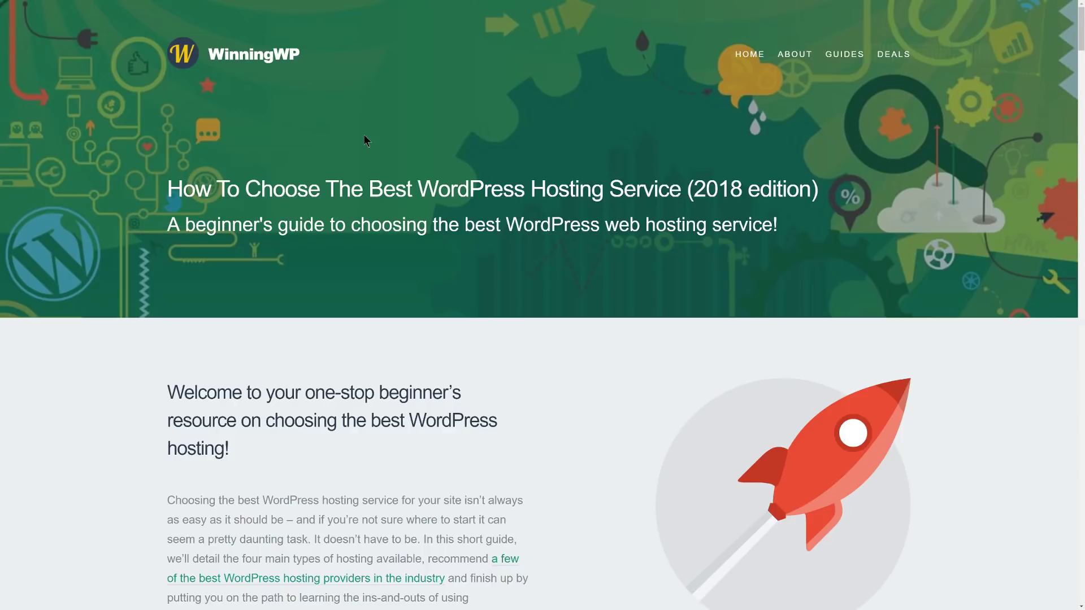
# - Scroll the WinningWP hosting guide to Managed Hosting and follow its WPEngine recommendation to the WP Engine site
pyautogui.scroll(-3, 364, 138)
pyautogui.scroll(-4, 364, 138)
pyautogui.scroll(-4, 364, 138)
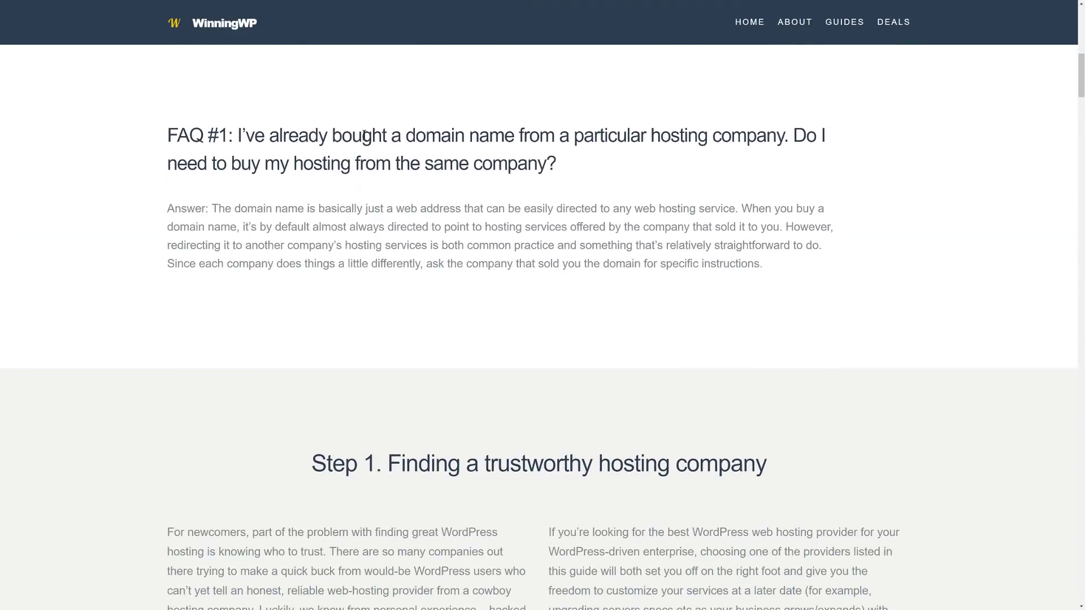
pyautogui.scroll(-5, 364, 138)
pyautogui.scroll(-6, 364, 138)
pyautogui.scroll(-5, 364, 136)
pyautogui.scroll(-5, 364, 135)
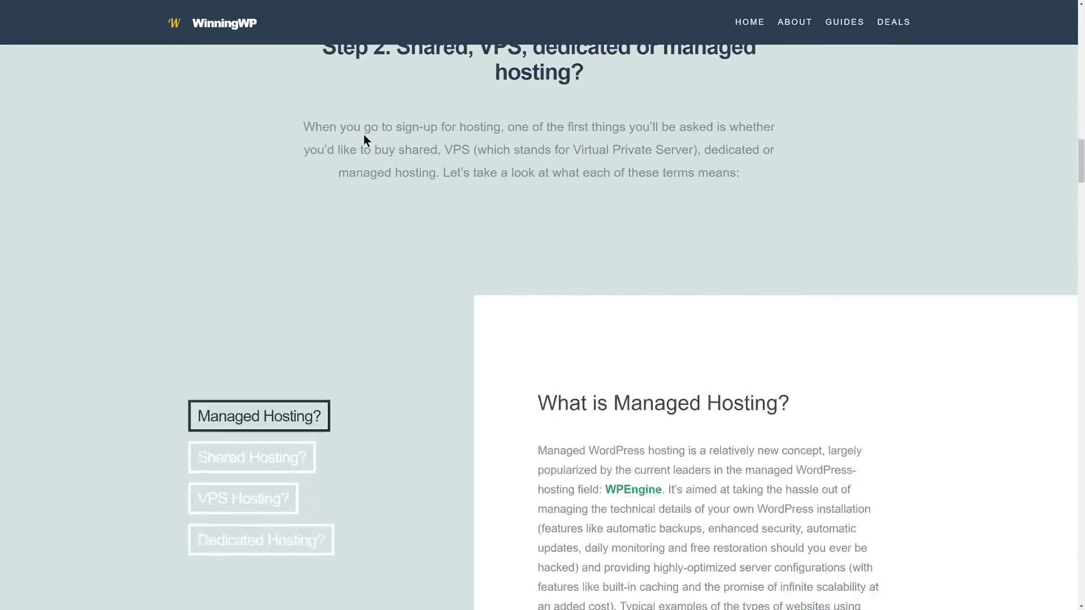
pyautogui.scroll(-4, 364, 138)
pyautogui.scroll(-2, 364, 139)
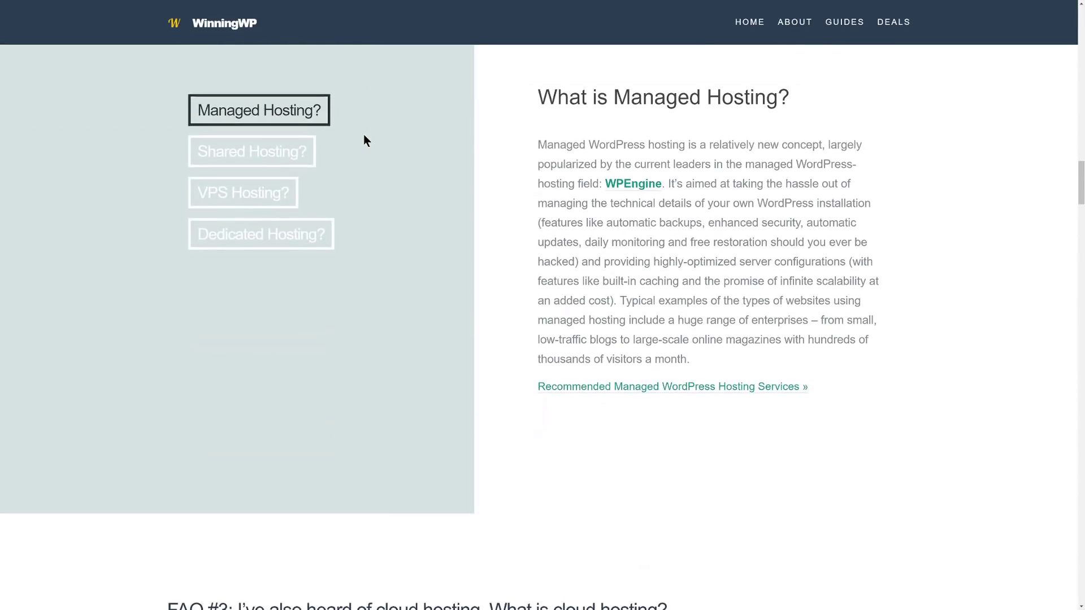
pyautogui.scroll(2, 364, 138)
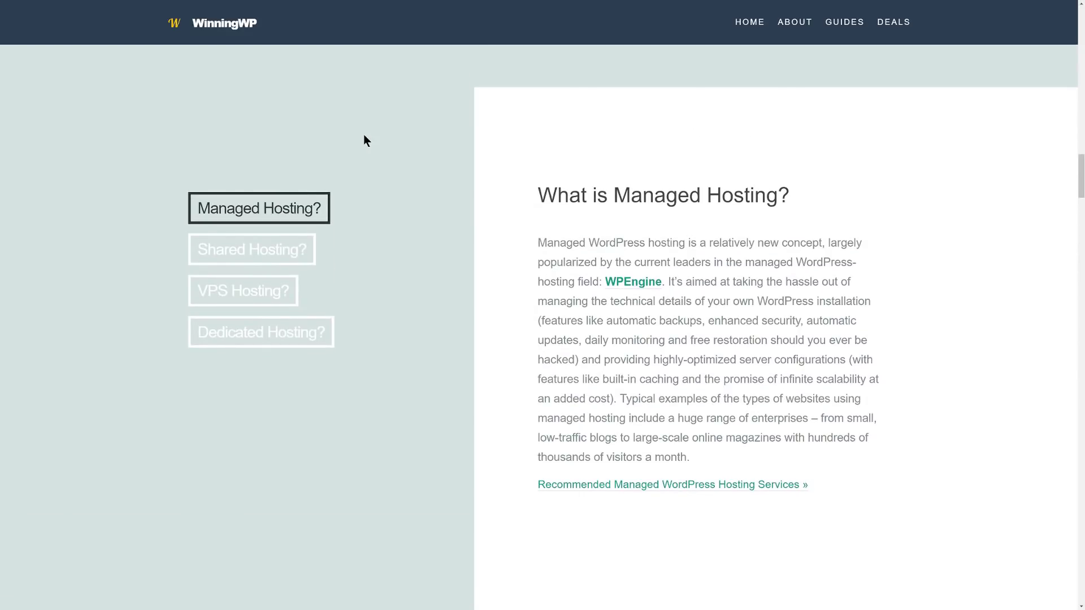
pyautogui.click(638, 496)
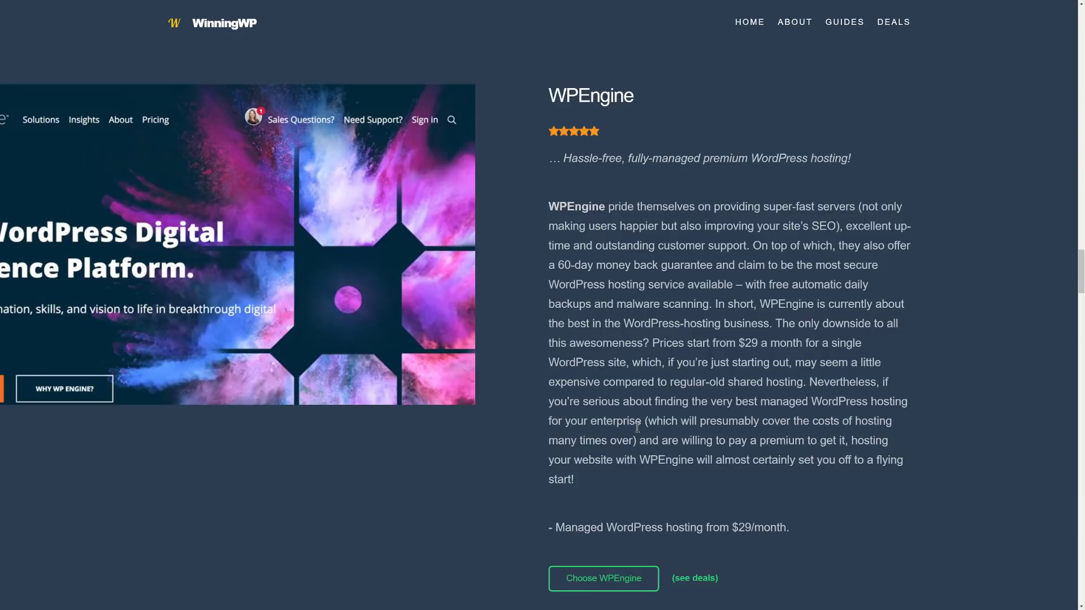
pyautogui.scroll(-2, 533, 417)
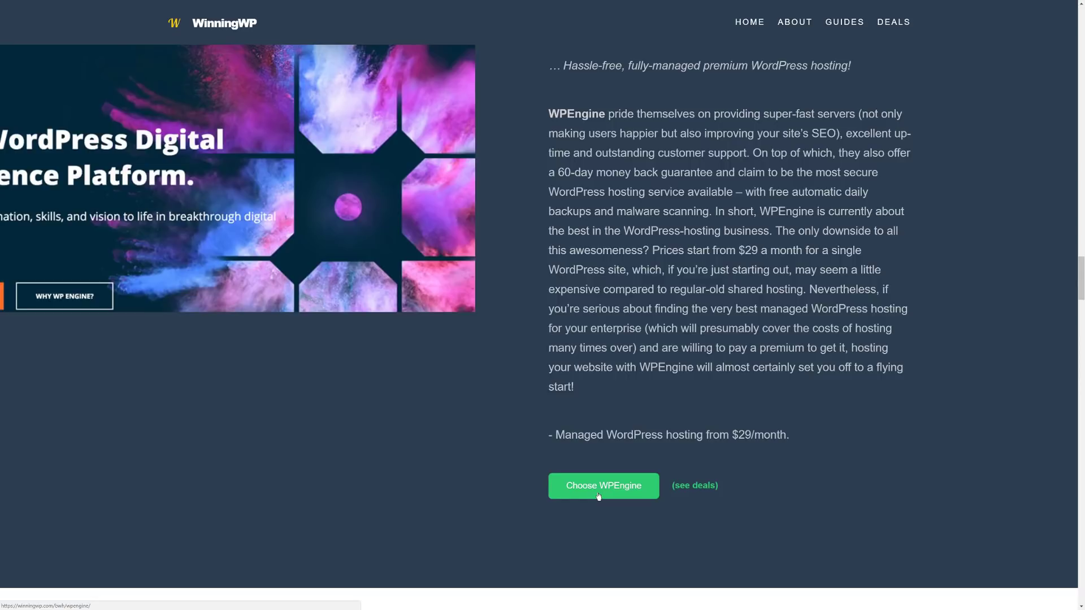
pyautogui.click(599, 497)
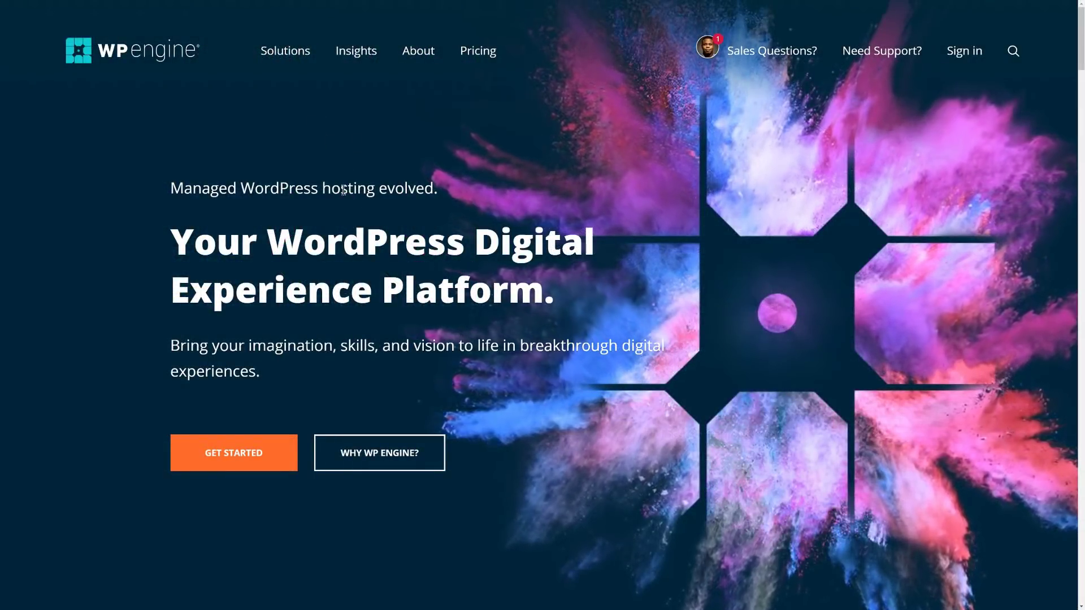
# - Start WP Engine signup and choose the Startup plan at $35.00 per month
pyautogui.scroll(-5, 343, 191)
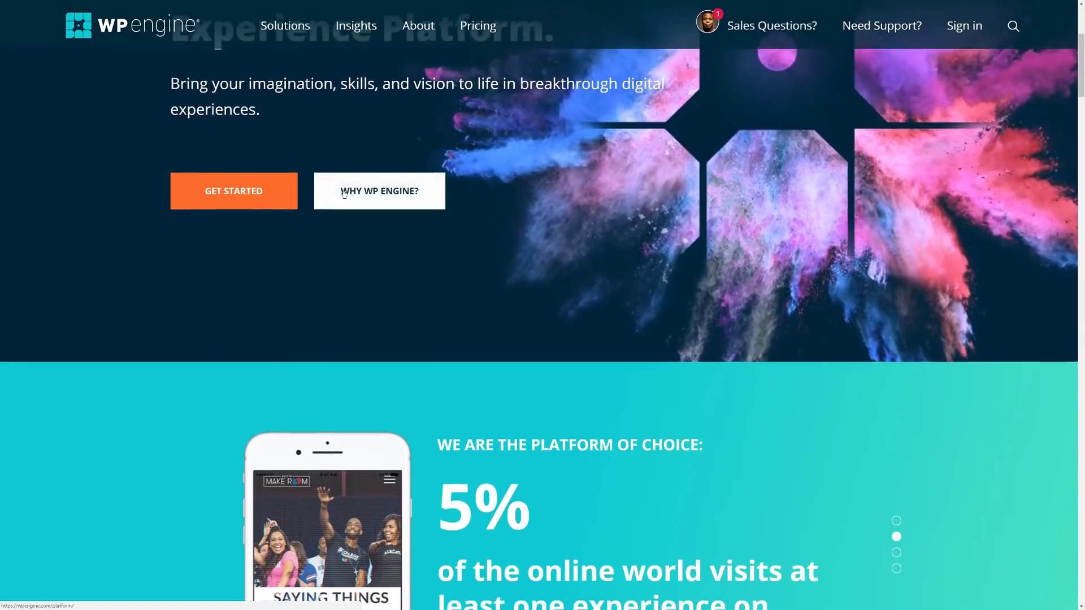
pyautogui.scroll(5, 252, 466)
pyautogui.click(253, 465)
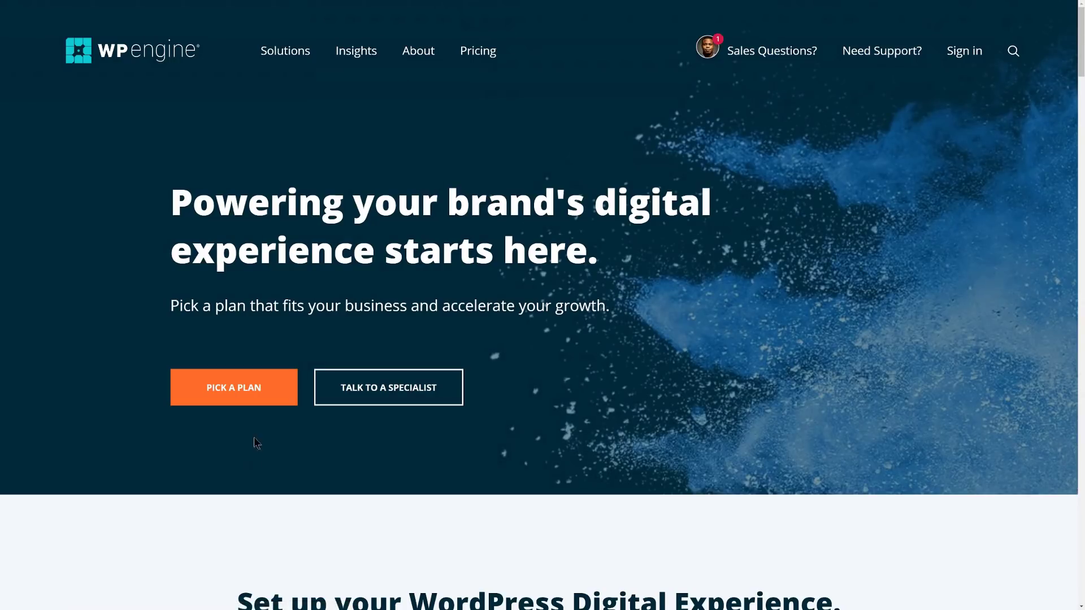
pyautogui.click(258, 380)
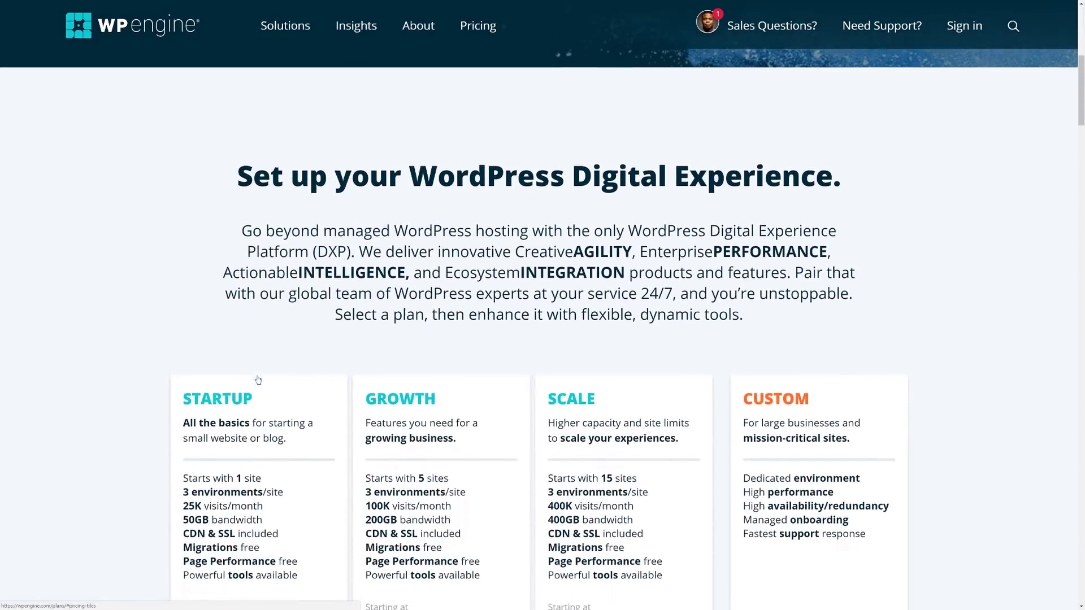
pyautogui.scroll(-2, 122, 365)
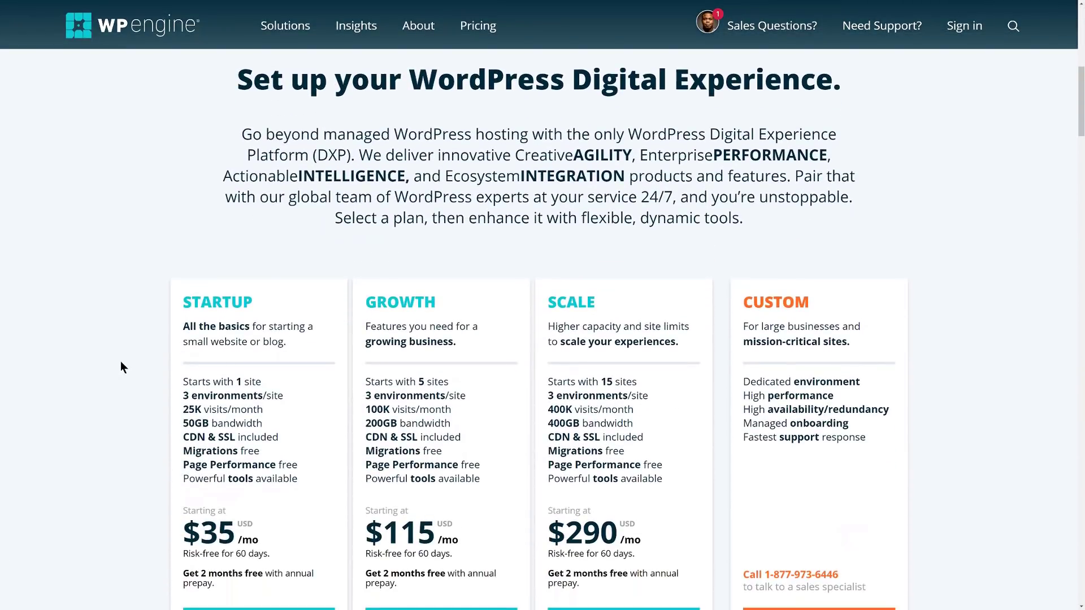
pyautogui.scroll(-3, 121, 363)
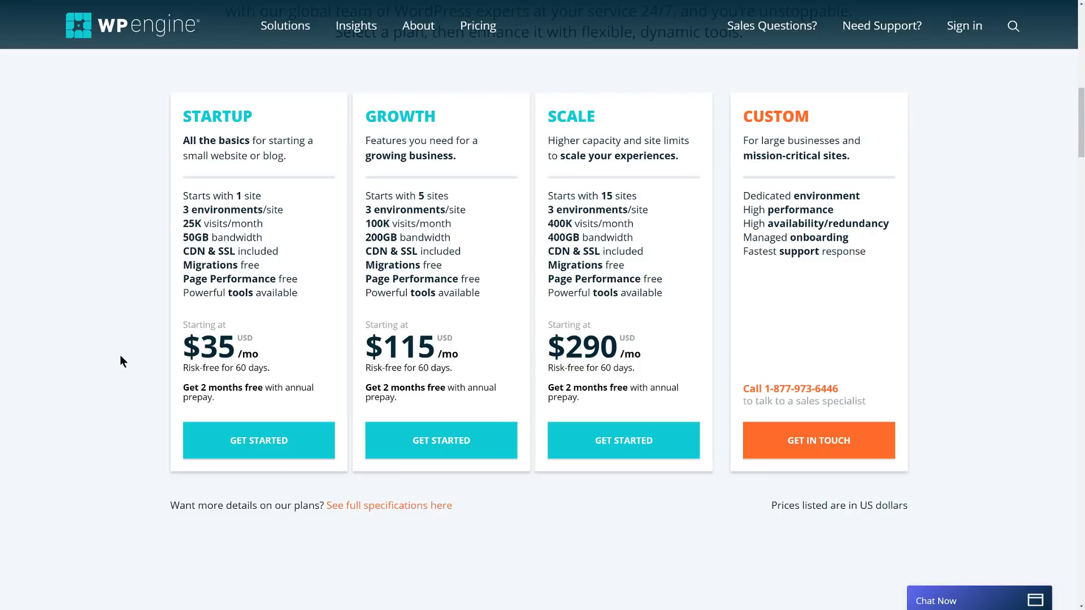
pyautogui.click(192, 438)
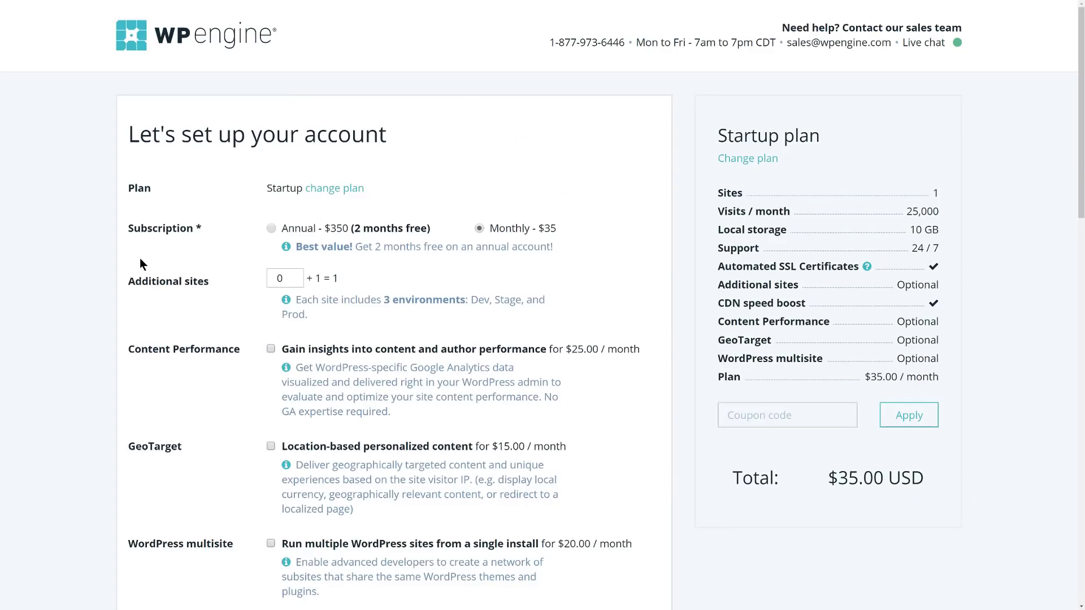
# - Keep Additional sites at 0, complete the billing form and submit the Startup order for winningwpdemo
pyautogui.scroll(-2, 140, 258)
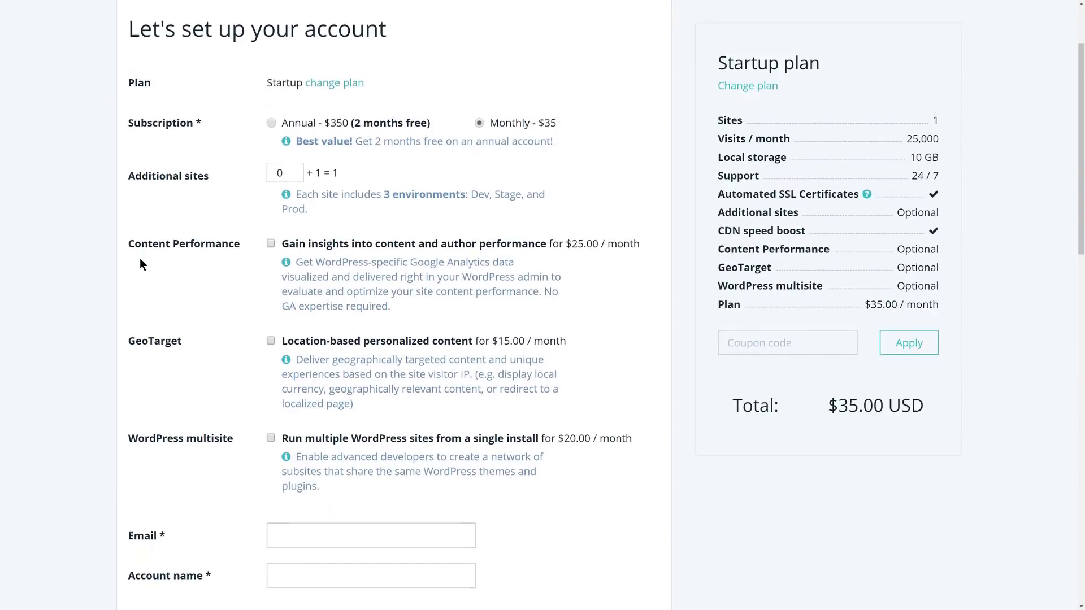
pyautogui.scroll(2, 140, 258)
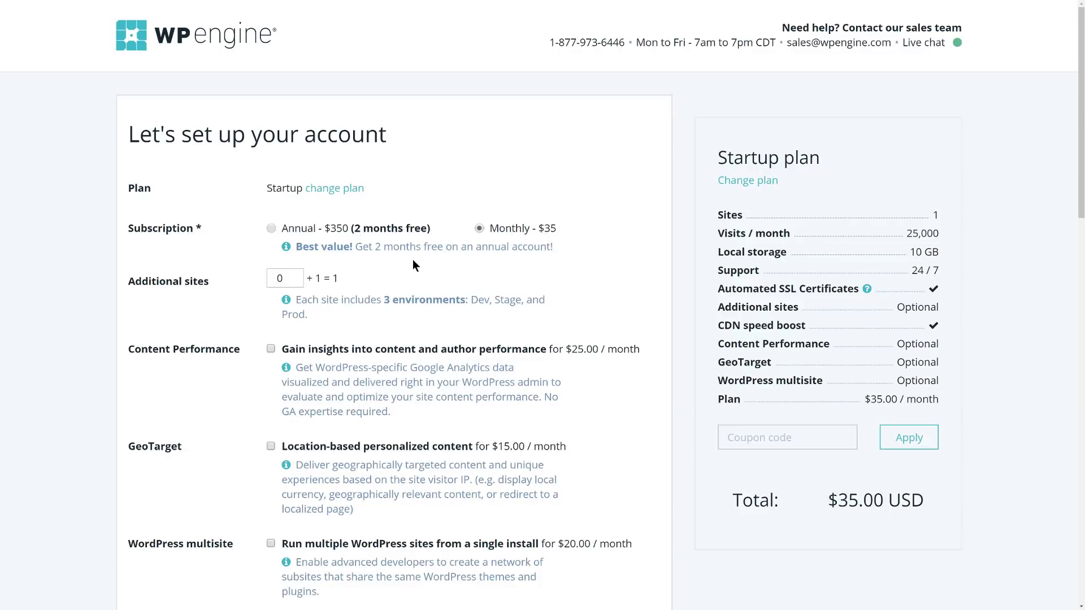
pyautogui.click(296, 275)
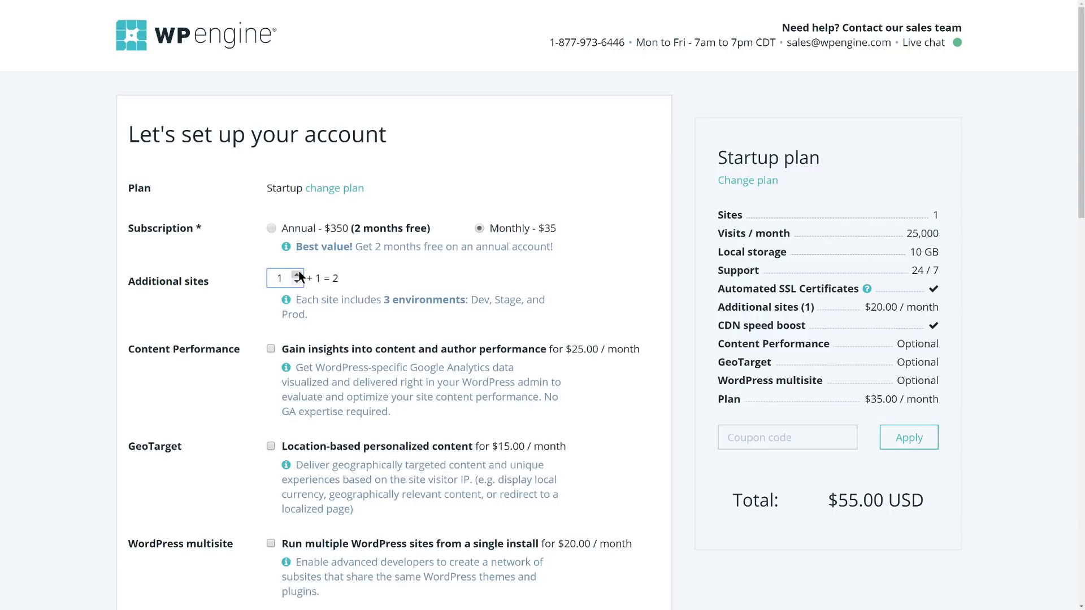
pyautogui.click(298, 283)
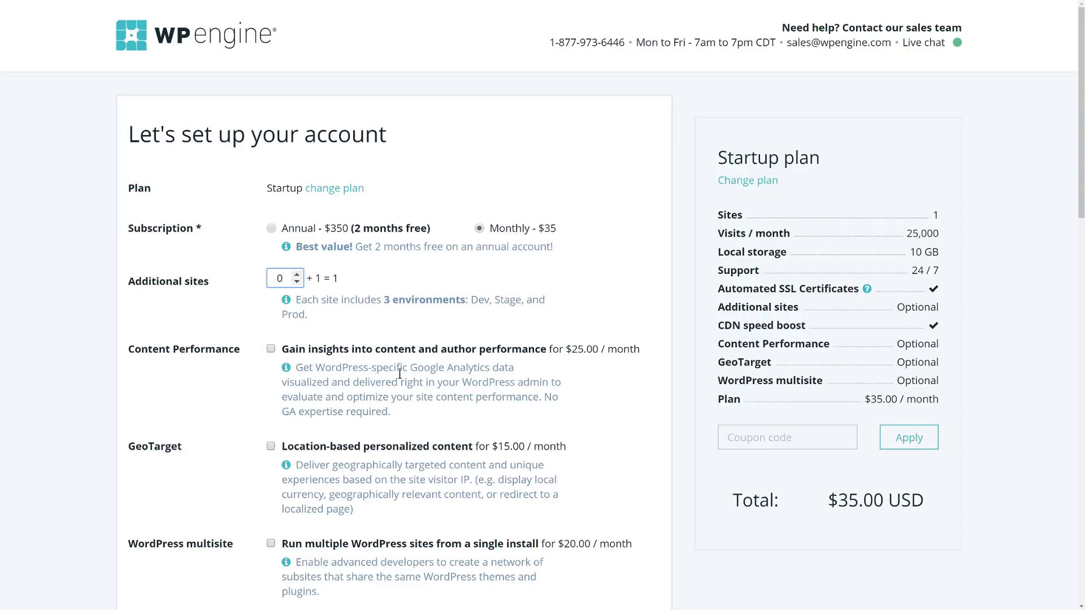
pyautogui.scroll(-2, 402, 303)
pyautogui.scroll(-2, 402, 303)
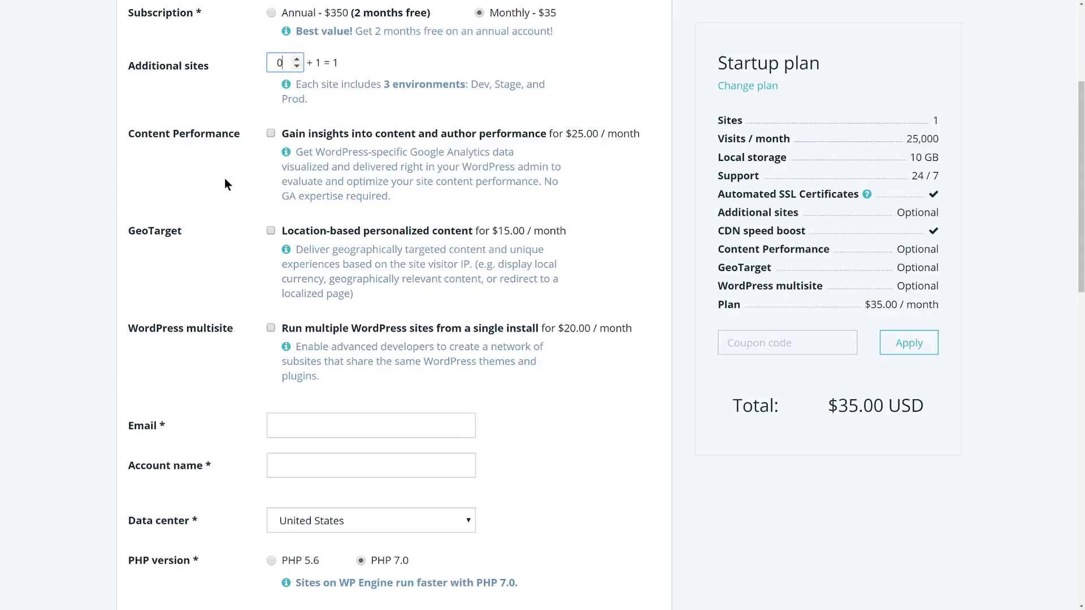
pyautogui.scroll(-2, 221, 213)
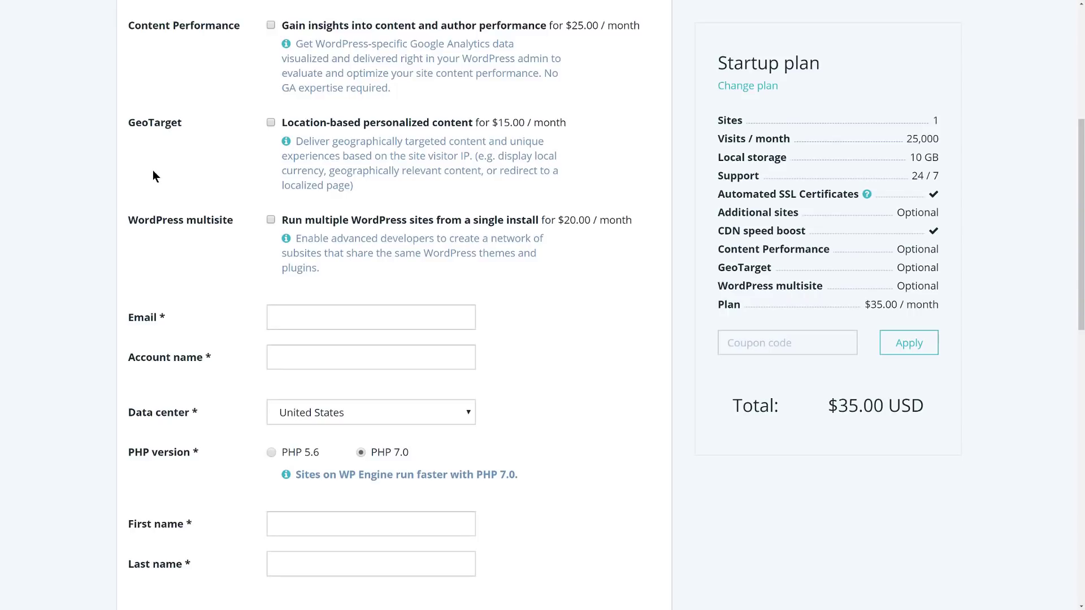
pyautogui.scroll(-2, 153, 171)
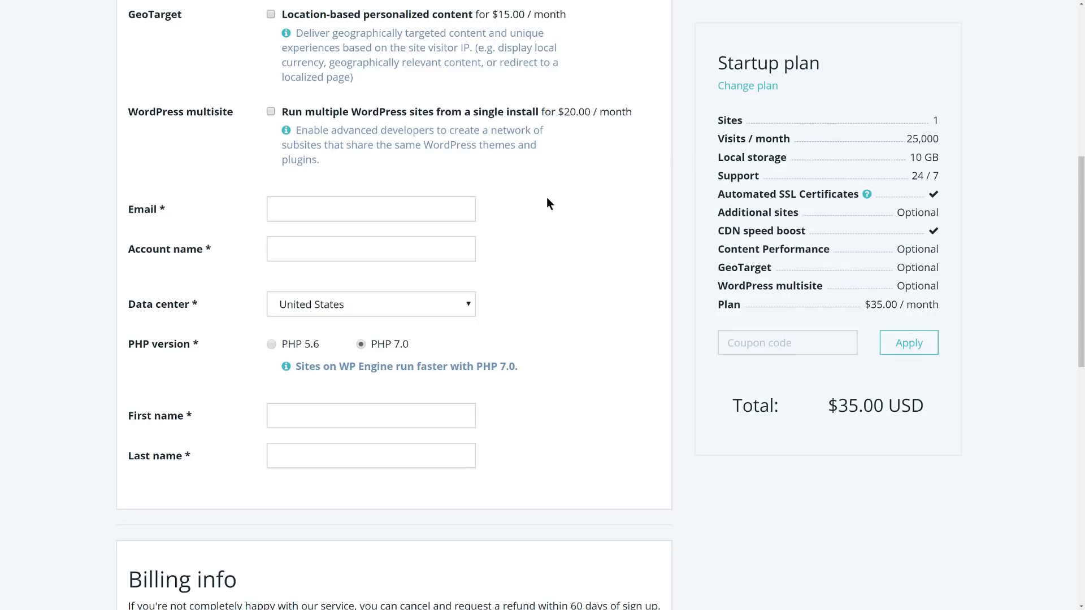
pyautogui.scroll(-2, 546, 199)
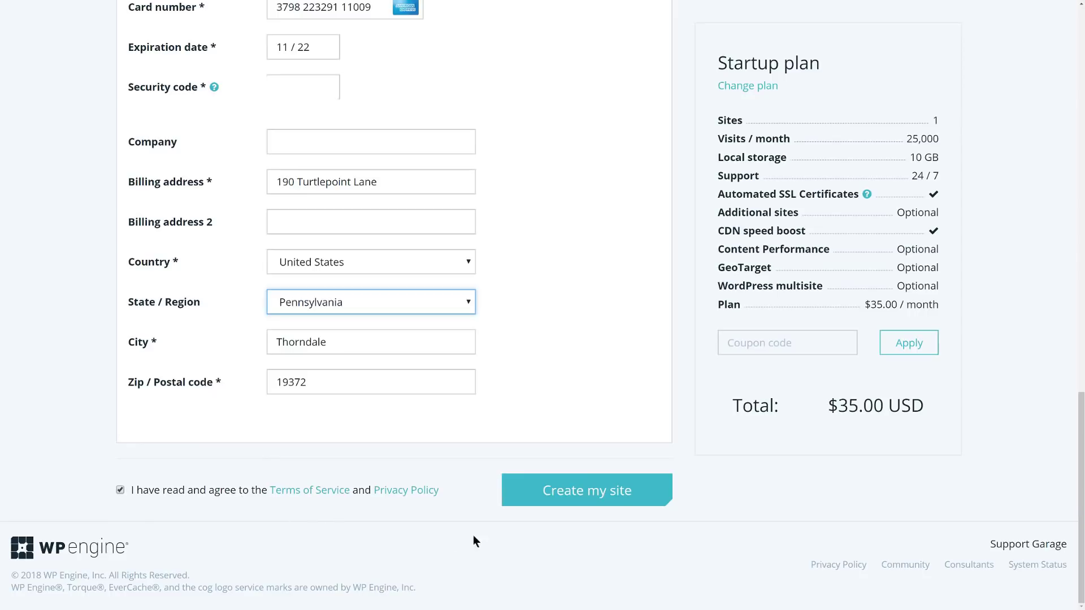
pyautogui.click(562, 490)
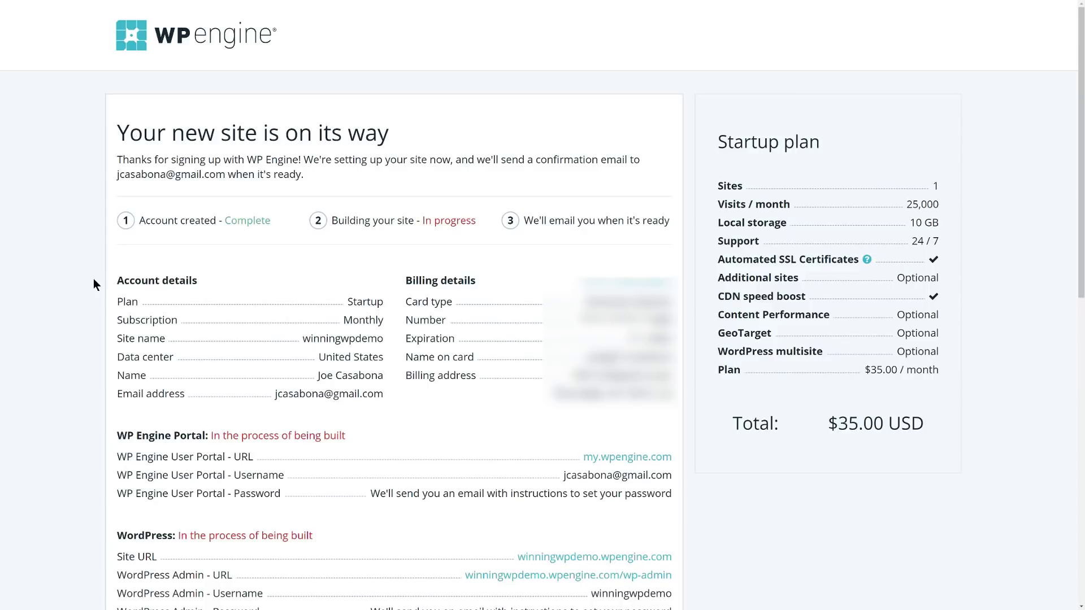
# - Review the signup confirmation, copy the portal username, and go to the my.wpengine.com user portal
pyautogui.scroll(-2, 346, 265)
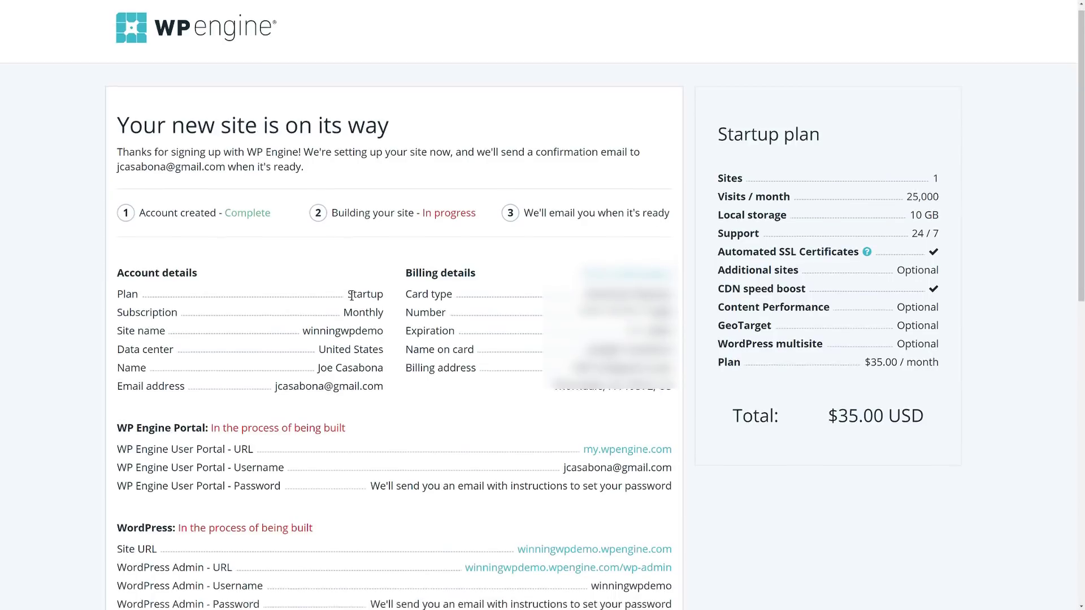
pyautogui.scroll(-2, 339, 286)
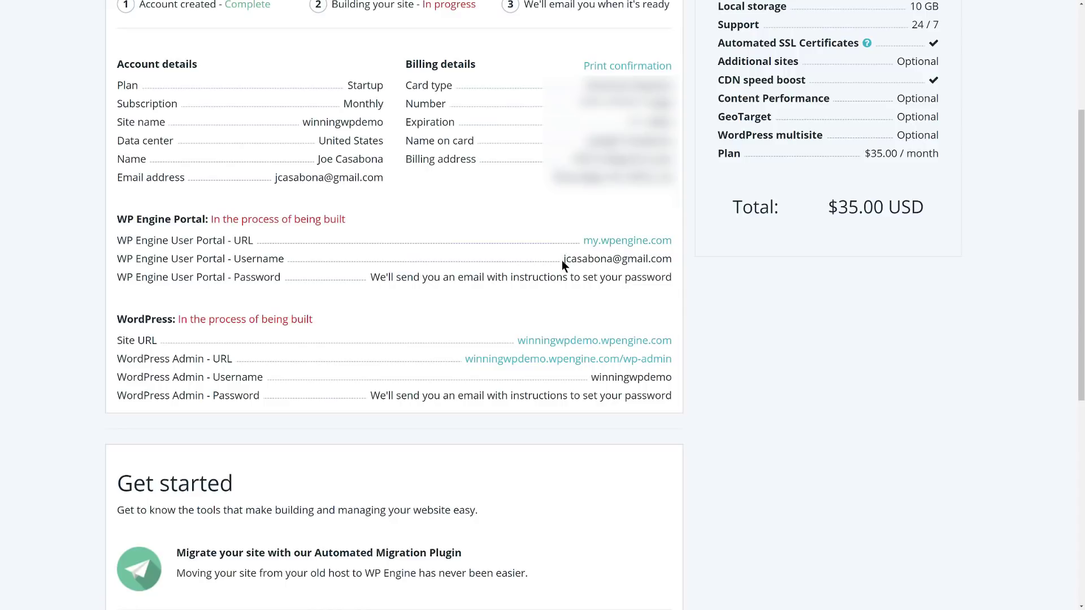
pyautogui.moveTo(563, 260); pyautogui.dragTo(672, 259)
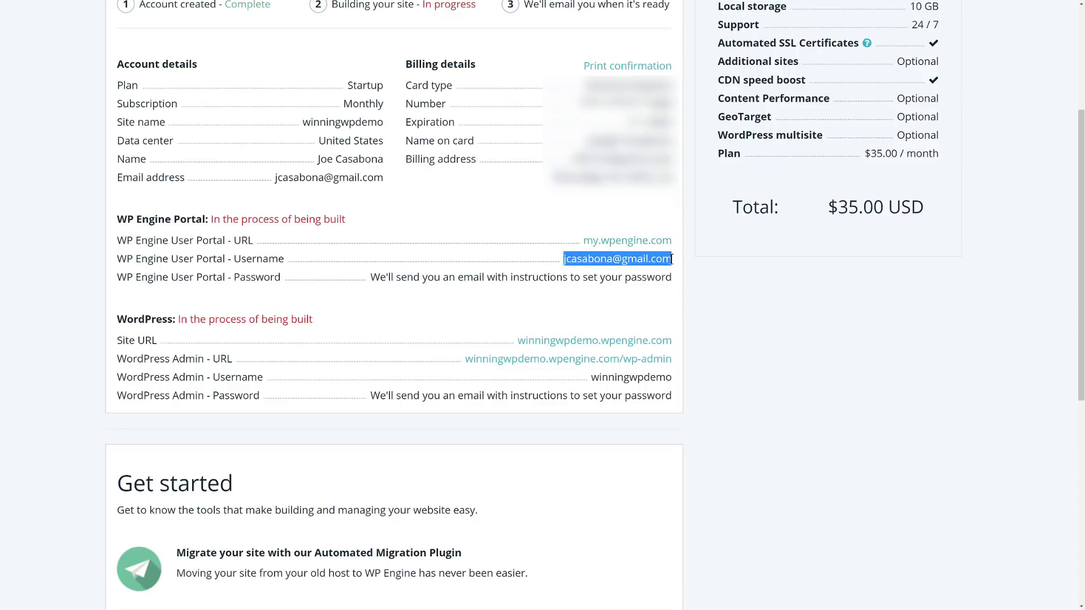
pyautogui.click(699, 276)
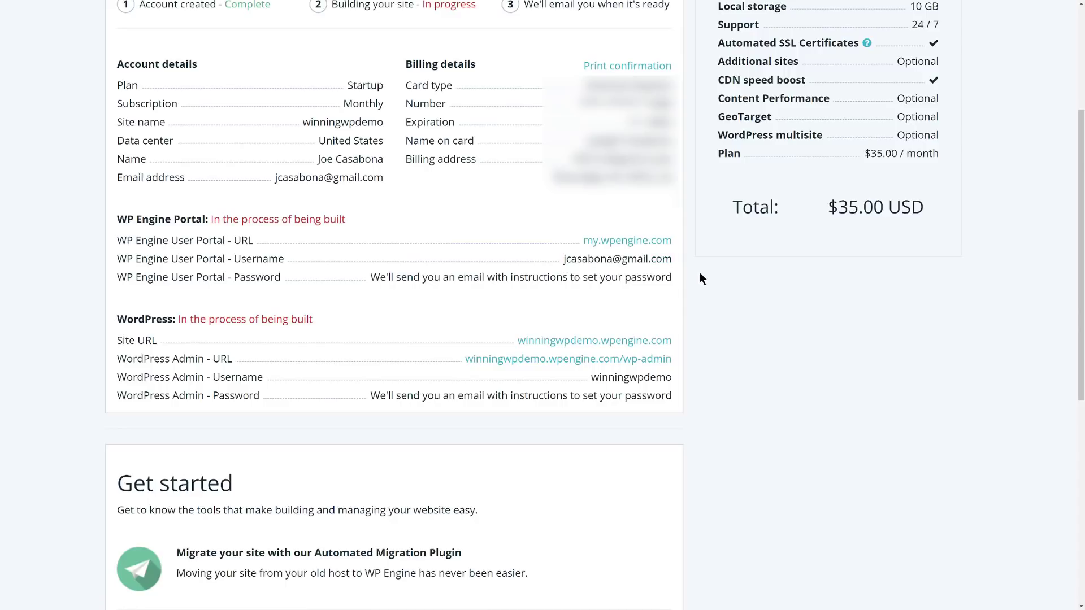
# - Reset the WP Engine account password through Password help using the account e-mail
pyautogui.click(659, 243)
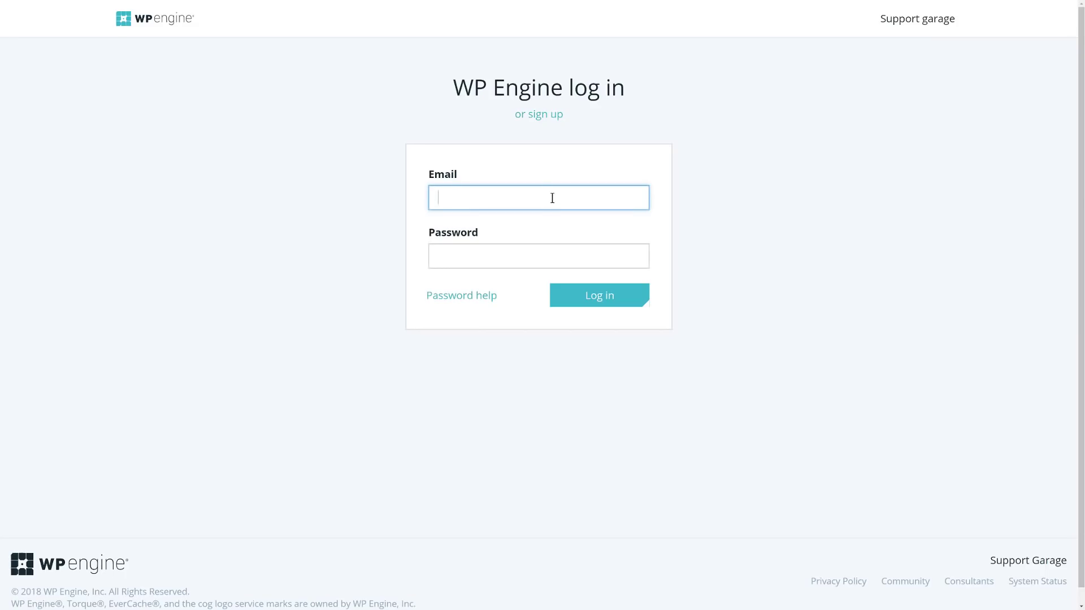
pyautogui.click(469, 304)
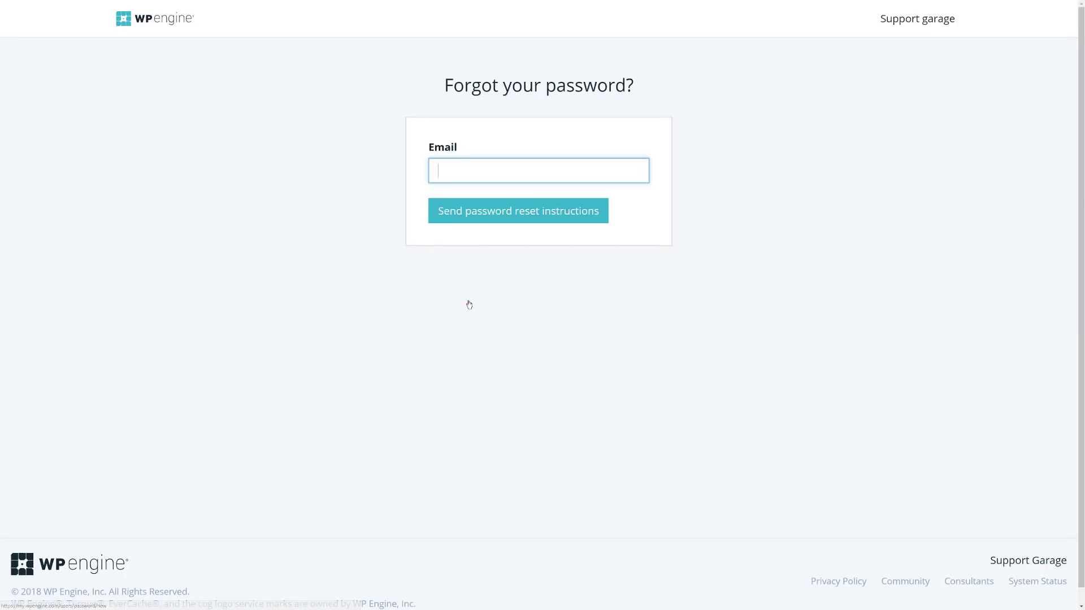
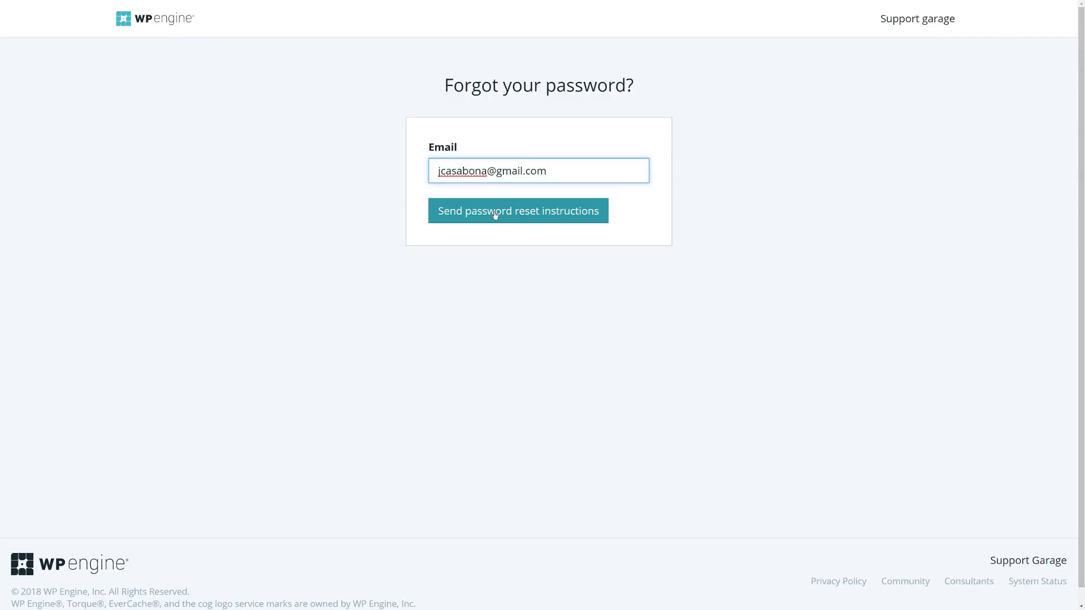
pyautogui.click(496, 212)
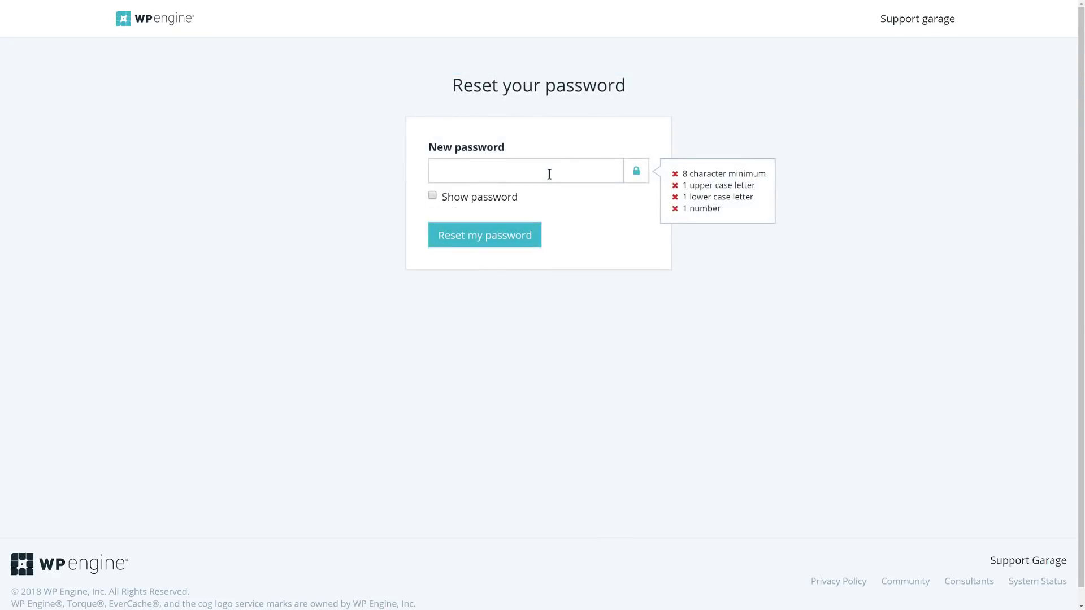
pyautogui.click(467, 173)
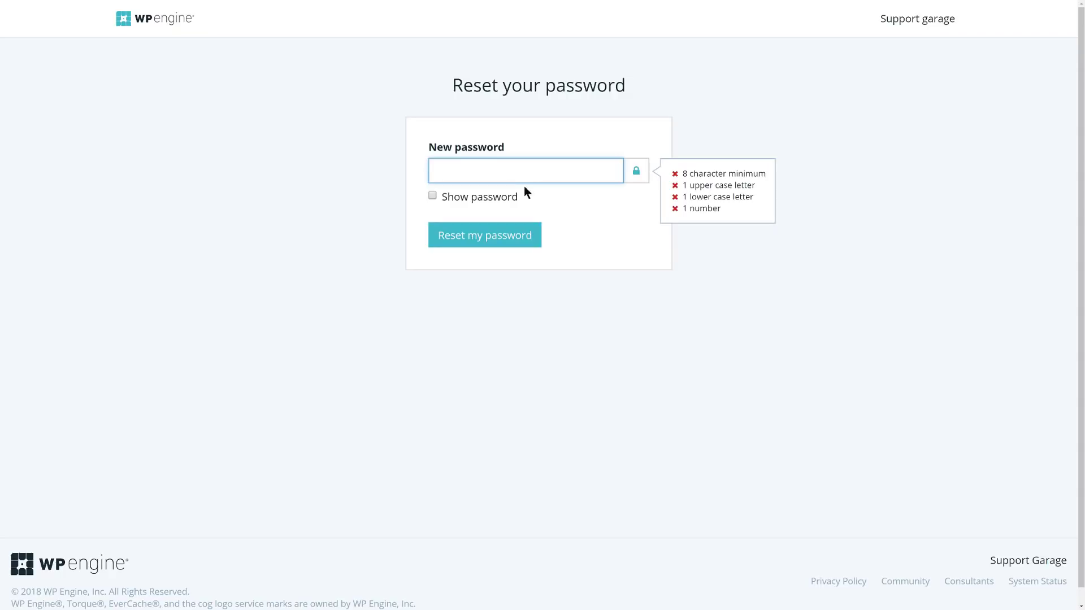
pyautogui.hotkey('ctrl', 'v')
pyautogui.click(504, 241)
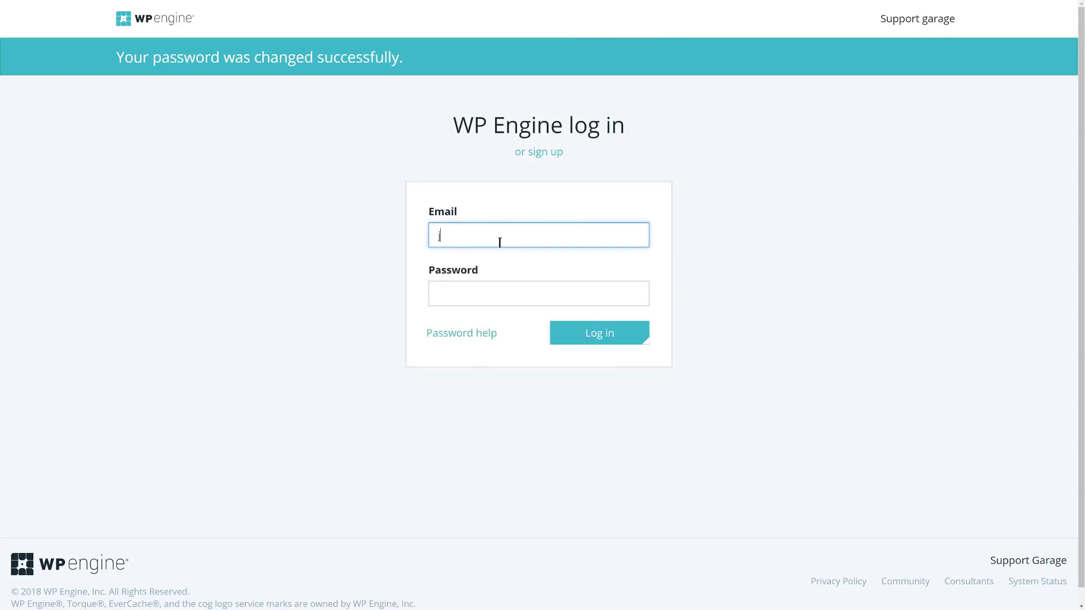
# - Log in to the User Portal with the account e-mail and the new password
pyautogui.press('Tab')
pyautogui.write('•••••••••••')
pyautogui.press('Return')
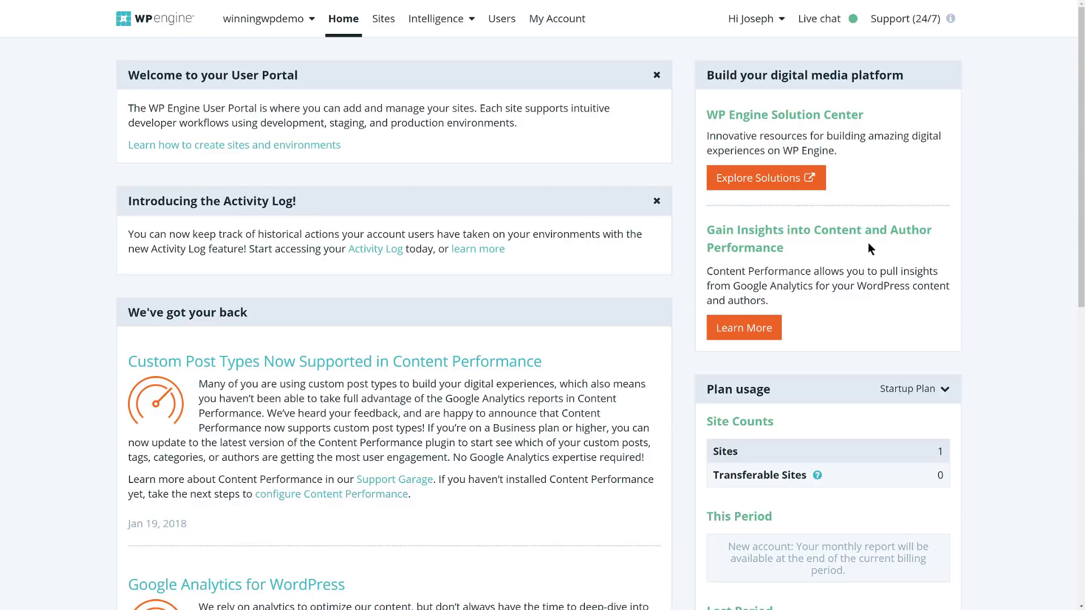
# - Browse the Home dashboard, then go to the Sites list showing winningwpdemo's PROD environment
pyautogui.scroll(-2, 979, 419)
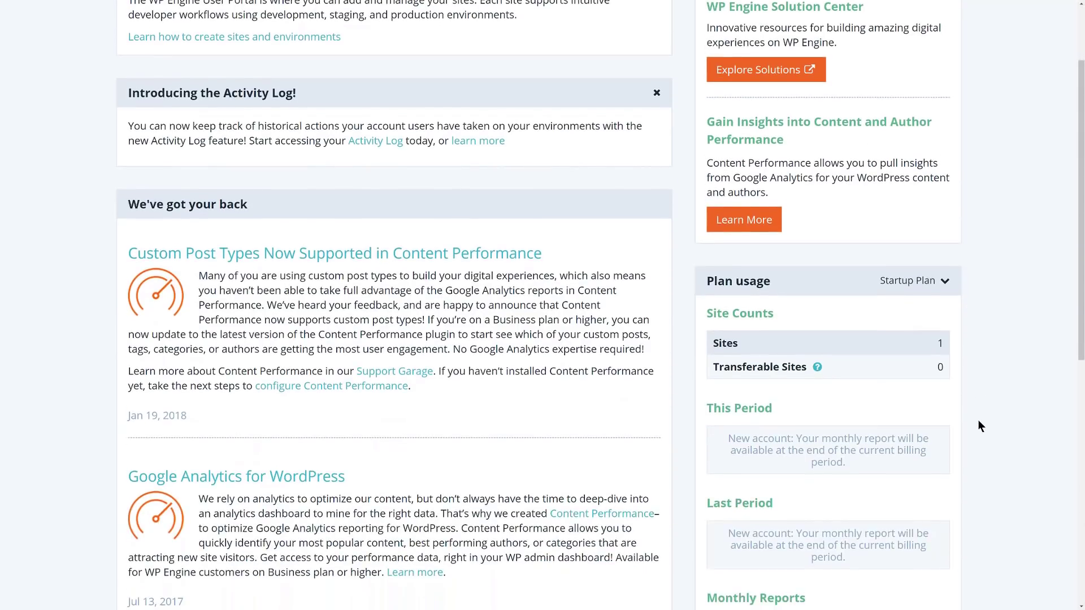
pyautogui.scroll(-3, 961, 401)
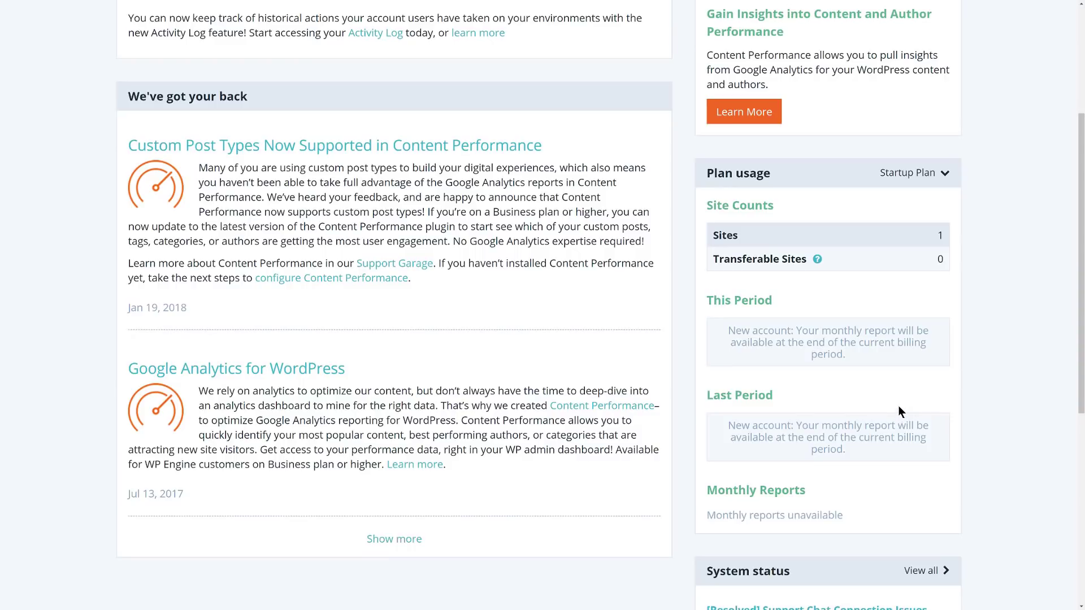
pyautogui.scroll(5, 899, 411)
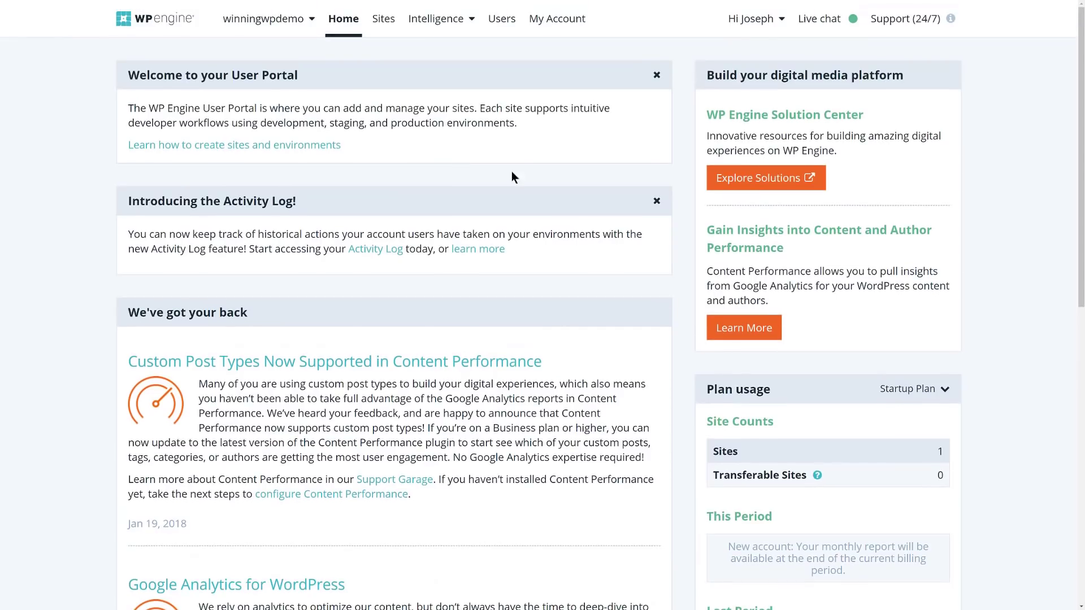
pyautogui.click(382, 20)
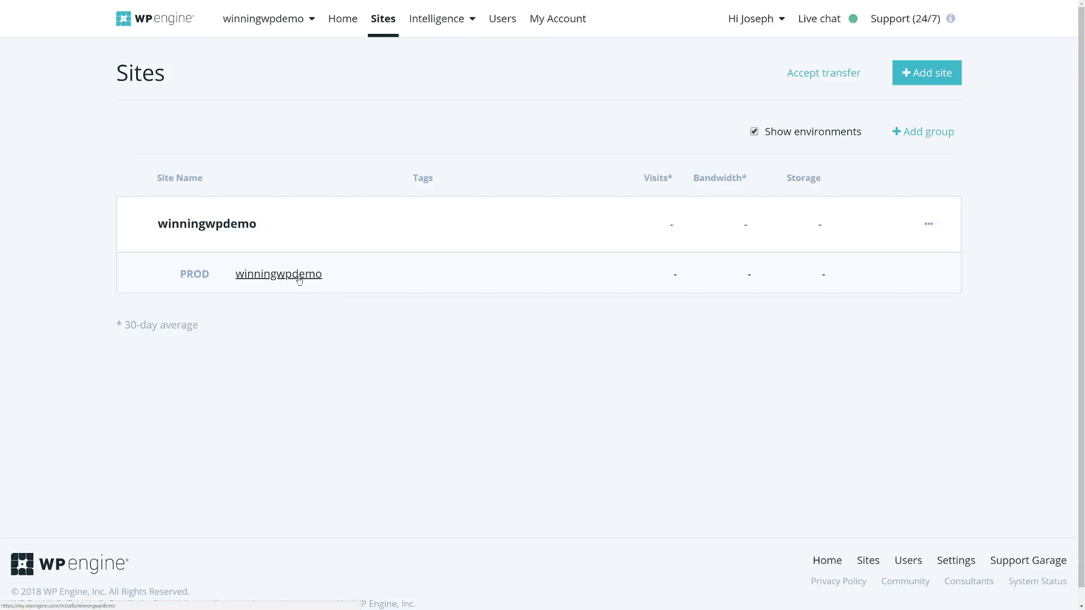
# - Open the winningwpdemo PROD Overview and dismiss the migration help banner
pyautogui.click(299, 280)
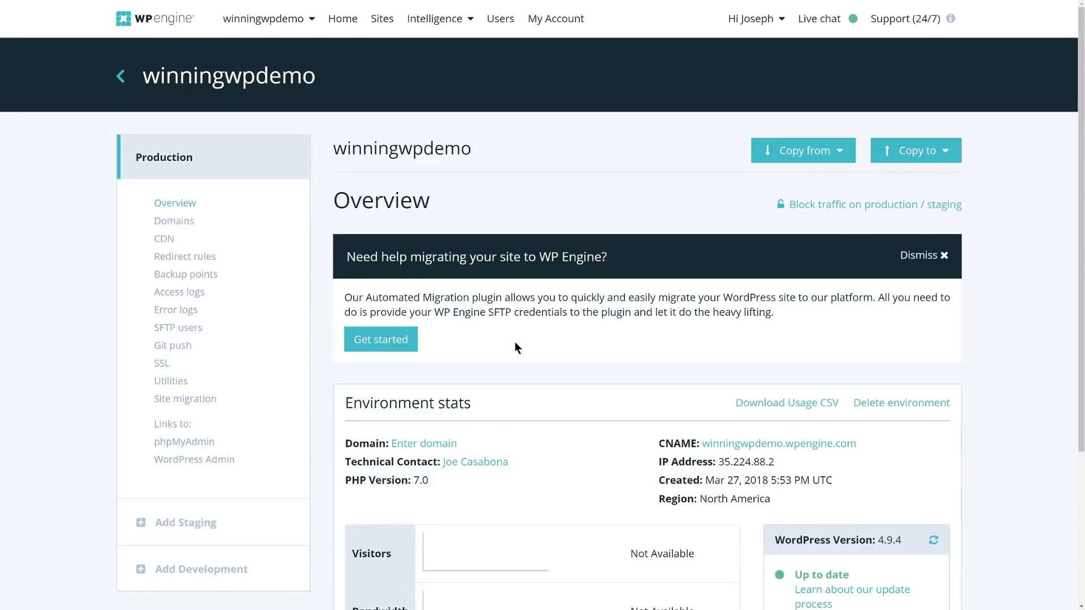
pyautogui.click(940, 257)
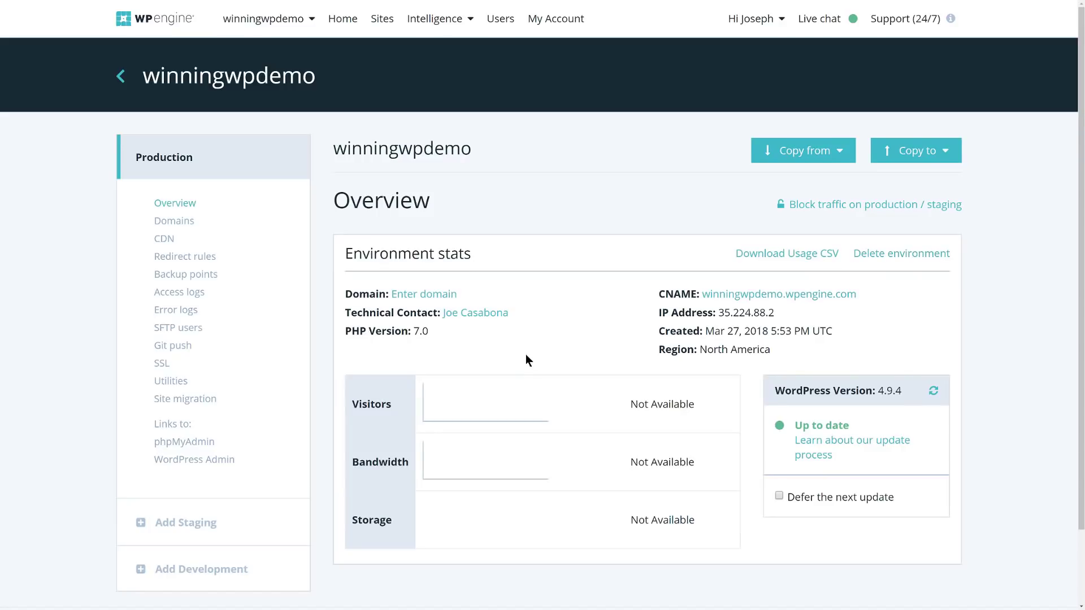
pyautogui.scroll(-3, 525, 355)
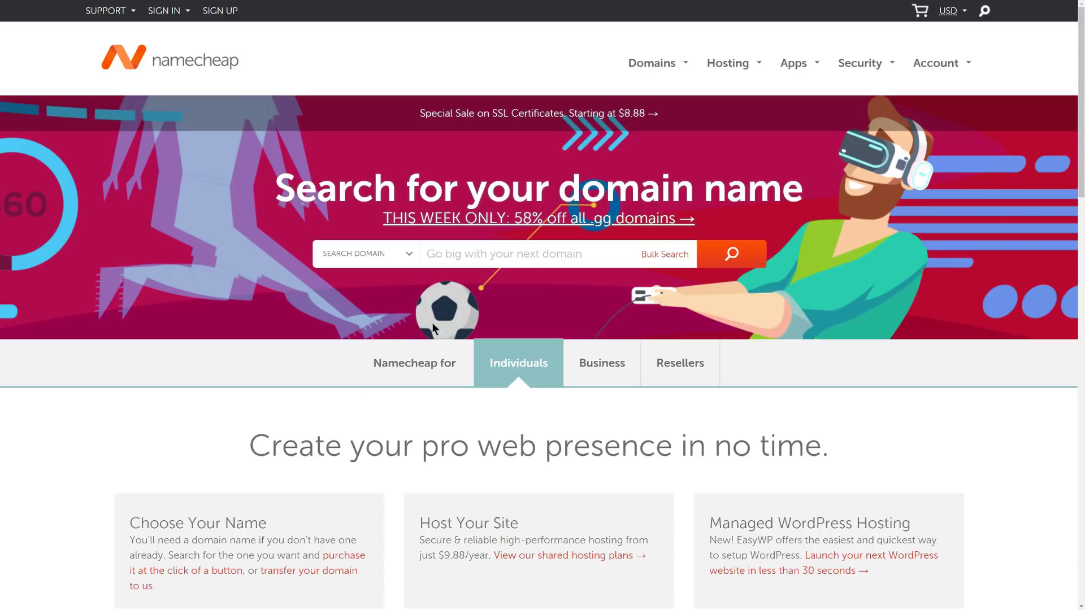
# - Search Namecheap for the domain wpedemo.com
pyautogui.click(508, 253)
pyautogui.write('wpe')
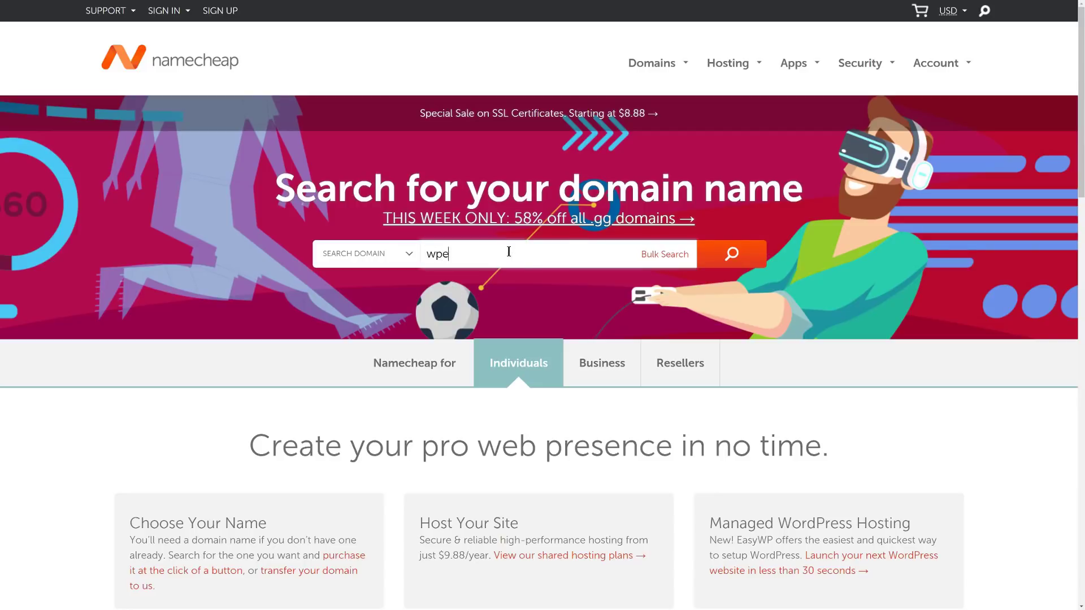
pyautogui.write('demo.com')
pyautogui.click(732, 254)
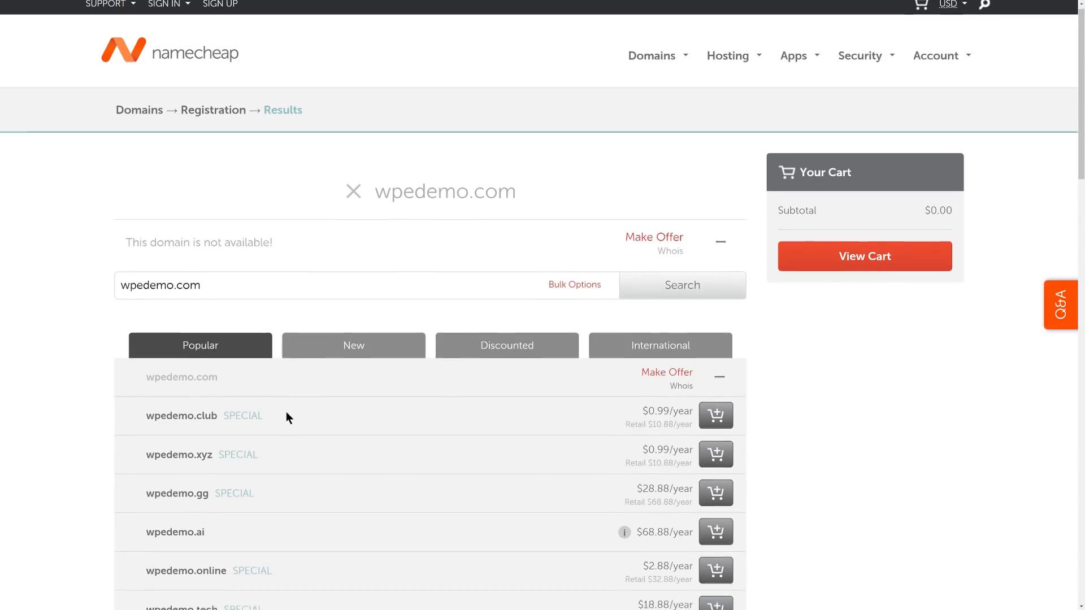
# - Find wpedemo.com taken, then change the search to wwpdemo.com, available at $10.98/year
pyautogui.scroll(-2, 286, 417)
pyautogui.scroll(-2, 286, 418)
pyautogui.scroll(-1, 286, 417)
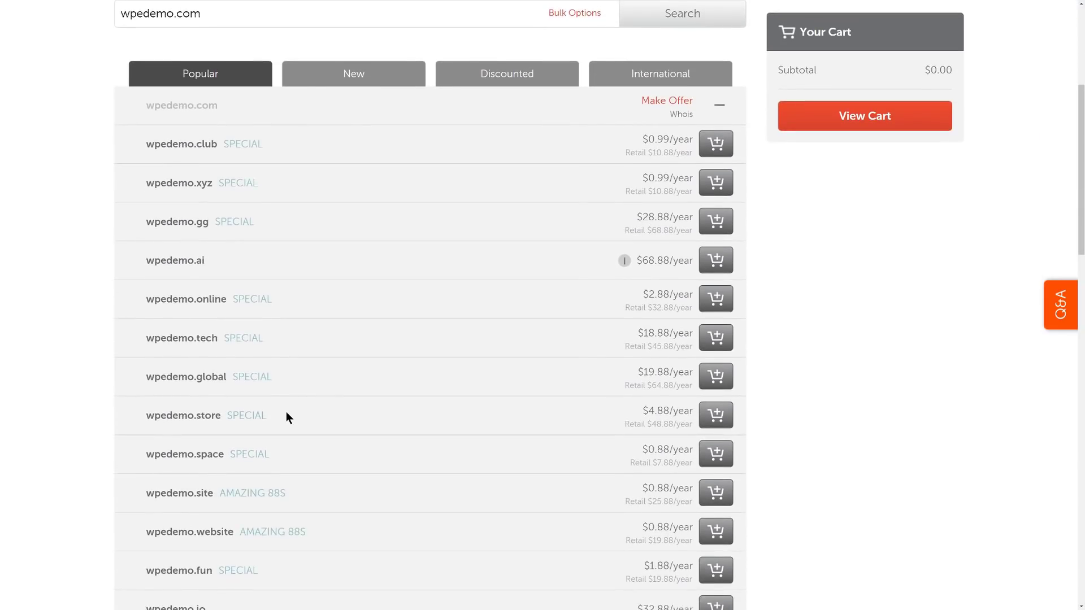
pyautogui.scroll(-1, 286, 417)
pyautogui.scroll(-1, 286, 417)
pyautogui.scroll(-1, 286, 417)
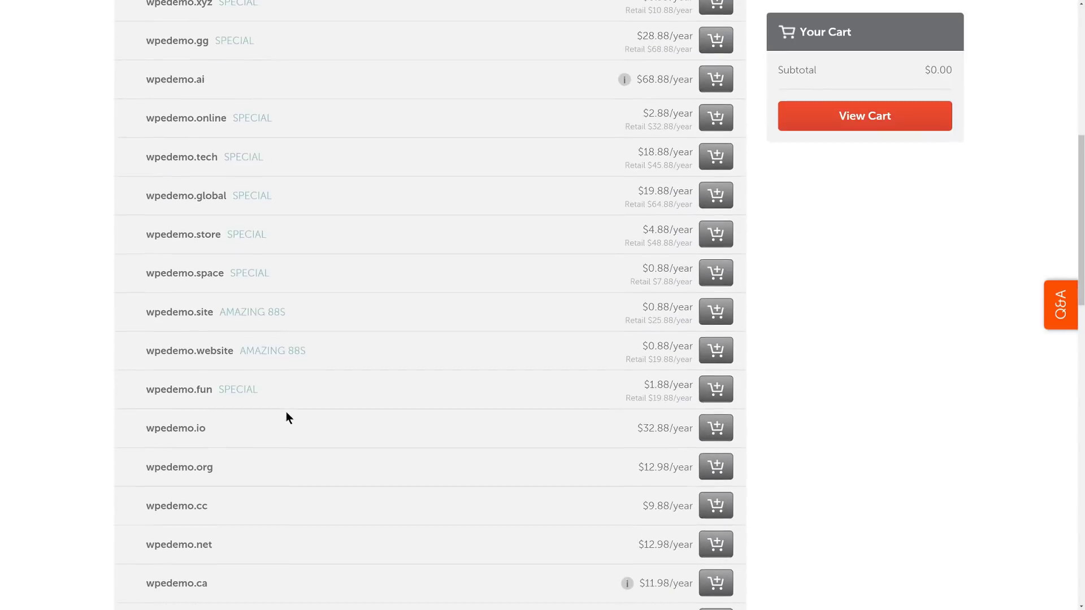
pyautogui.scroll(-1, 286, 417)
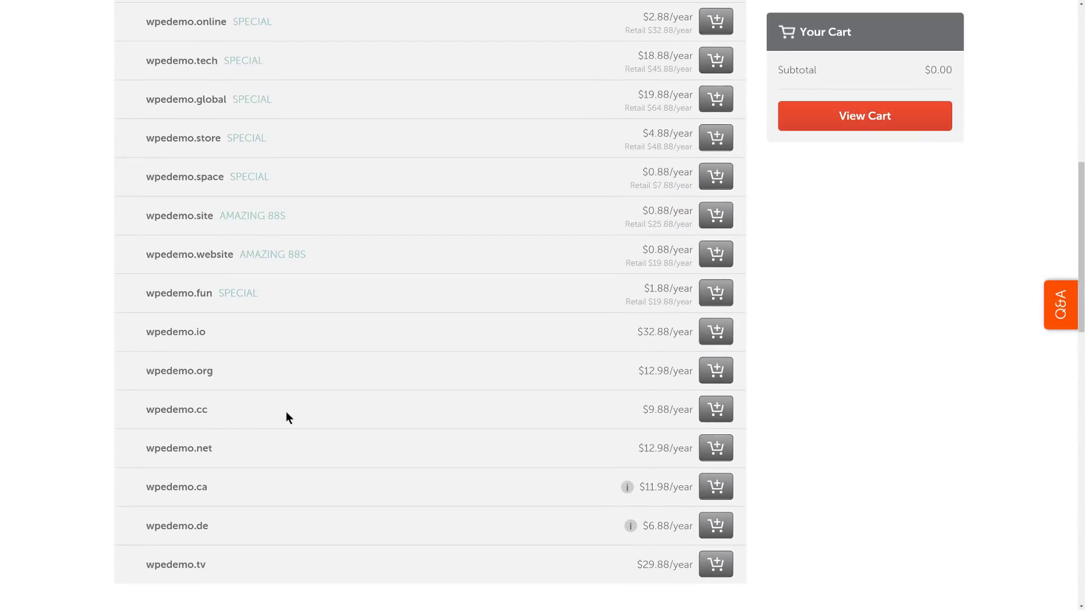
pyautogui.scroll(10, 286, 417)
pyautogui.moveTo(174, 292); pyautogui.dragTo(103, 299)
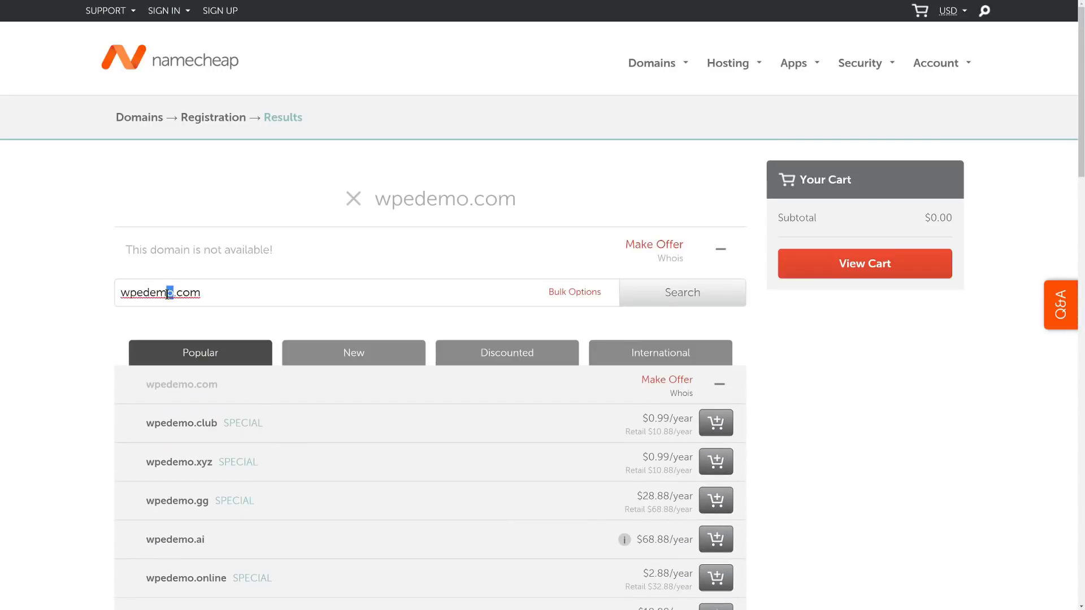
pyautogui.write('wwpdemo')
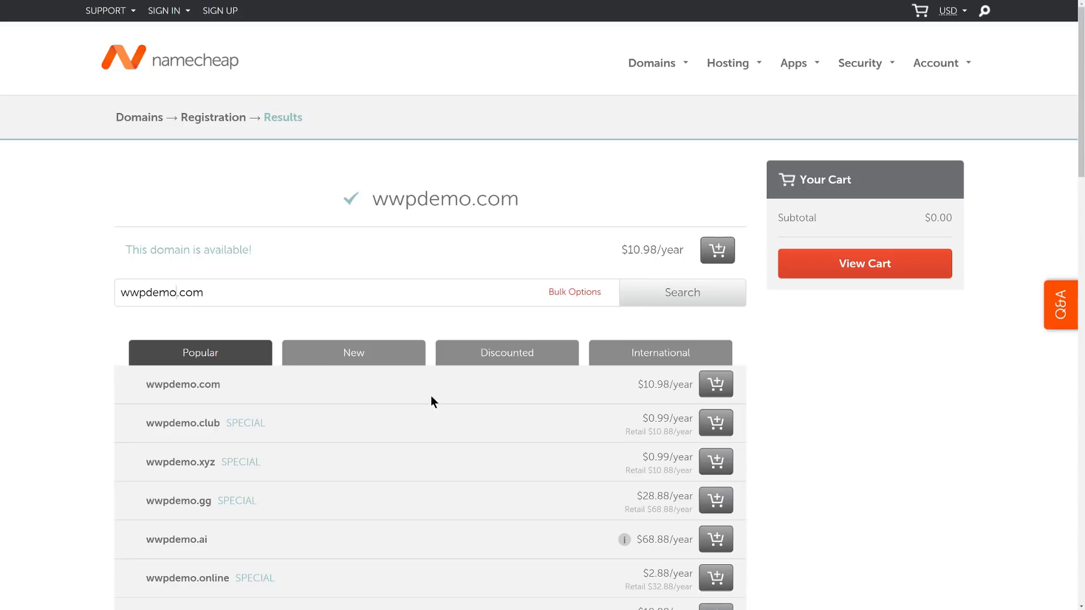
# - Add wwpdemo.com to the cart and review the one-year registration, $11.16 subtotal
pyautogui.click(725, 389)
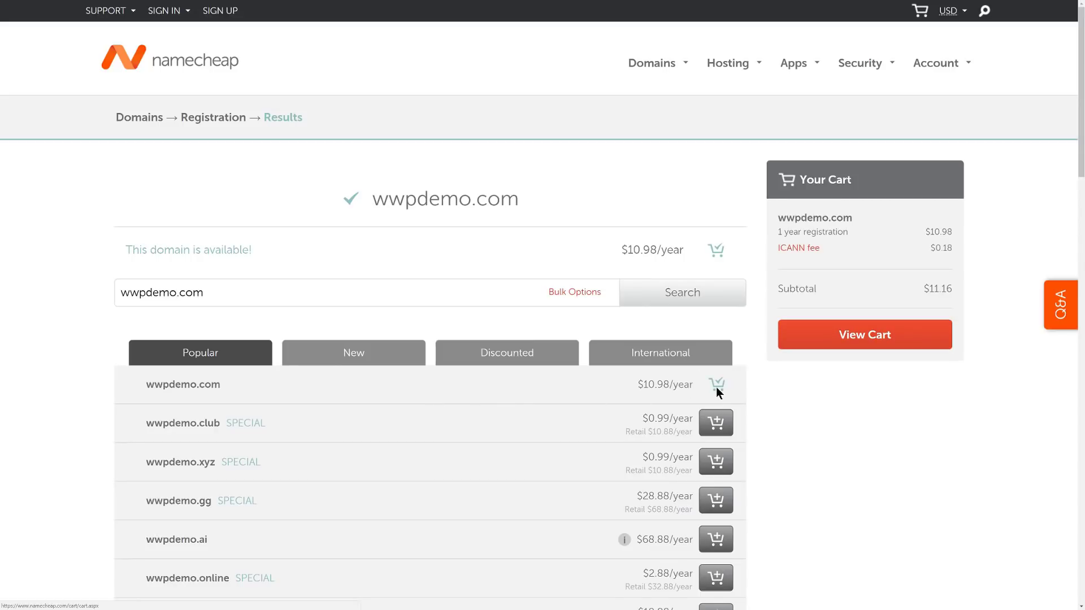
pyautogui.click(859, 344)
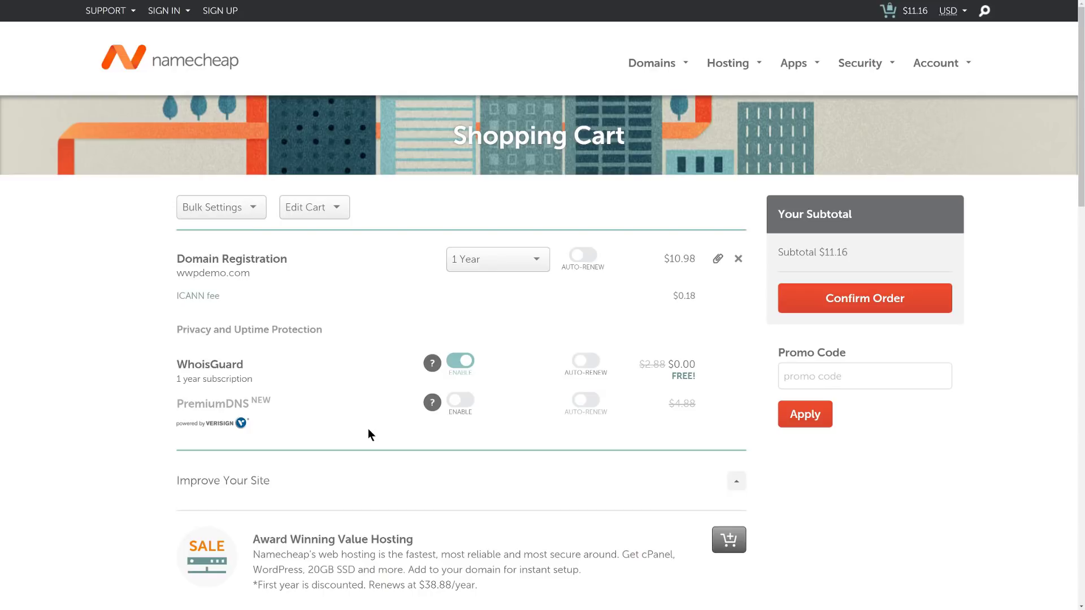
pyautogui.scroll(-8, 358, 361)
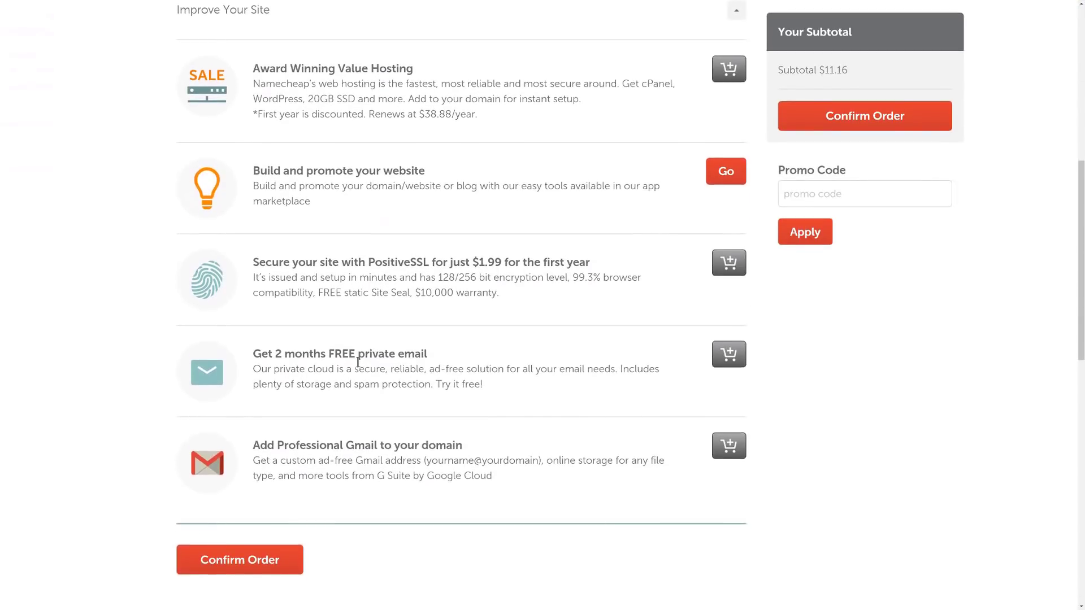
pyautogui.scroll(-2, 357, 367)
pyautogui.scroll(-2, 357, 363)
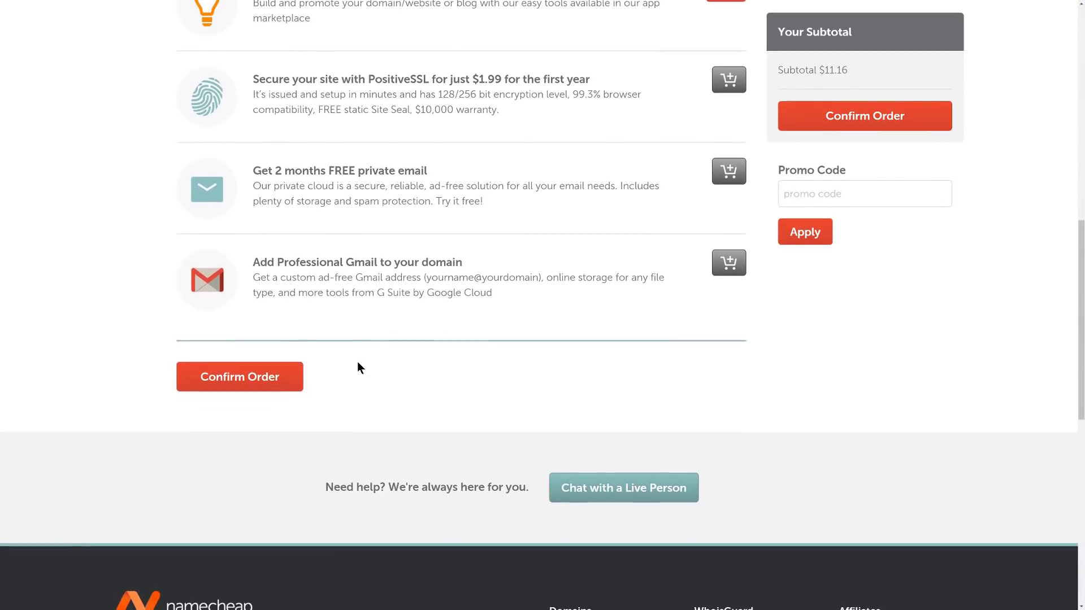
# - Sign in and check out to buy wwpdemo.com for one year, then manage it from the Domain List
pyautogui.click(294, 377)
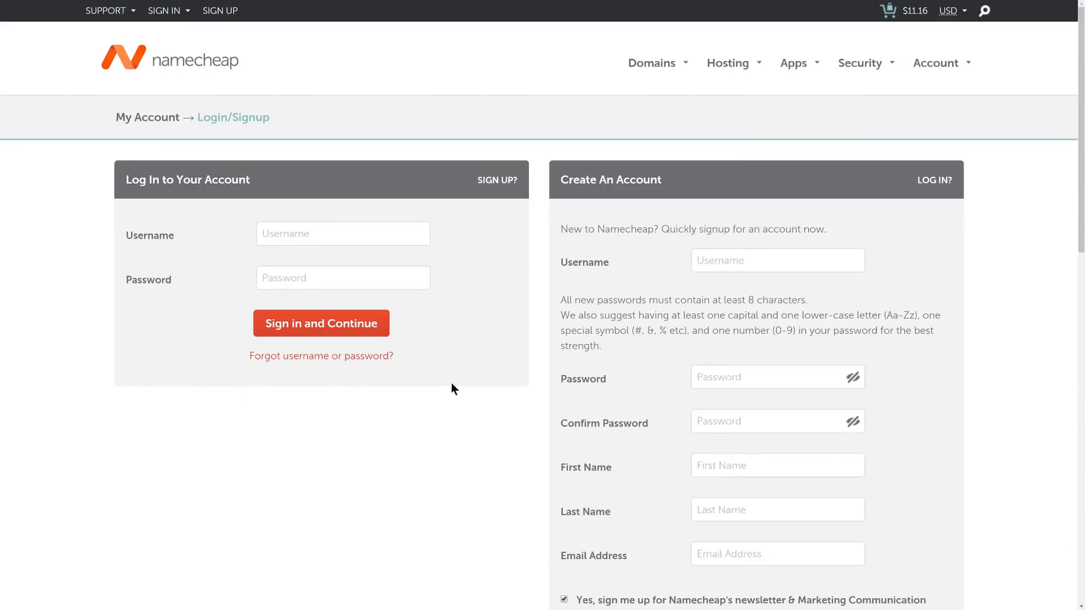
pyautogui.scroll(-1, 480, 450)
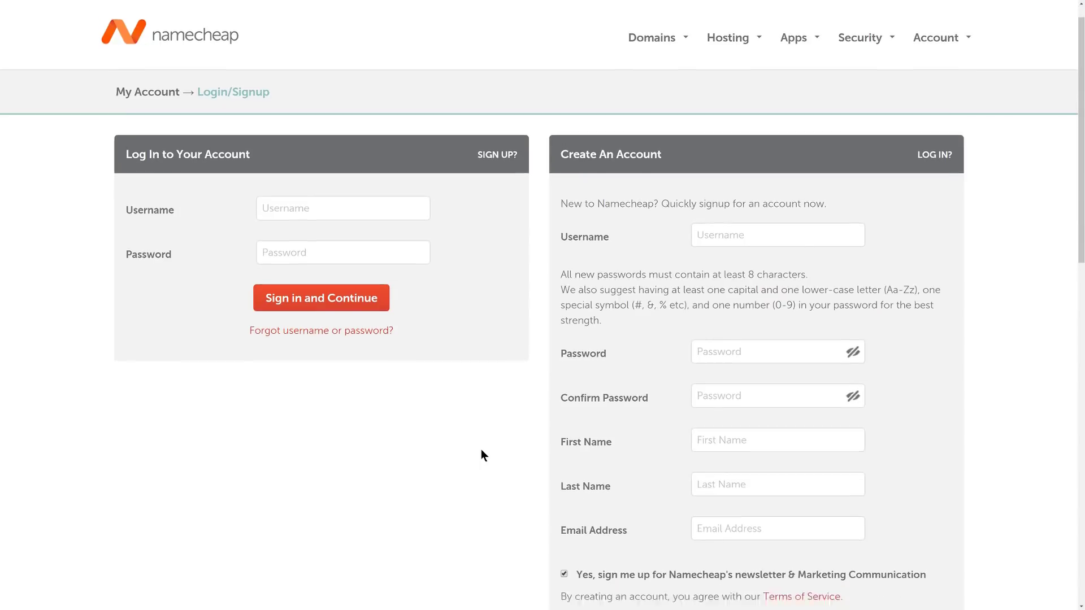
pyautogui.scroll(-1, 480, 449)
pyautogui.scroll(-2, 481, 449)
pyautogui.scroll(3, 480, 449)
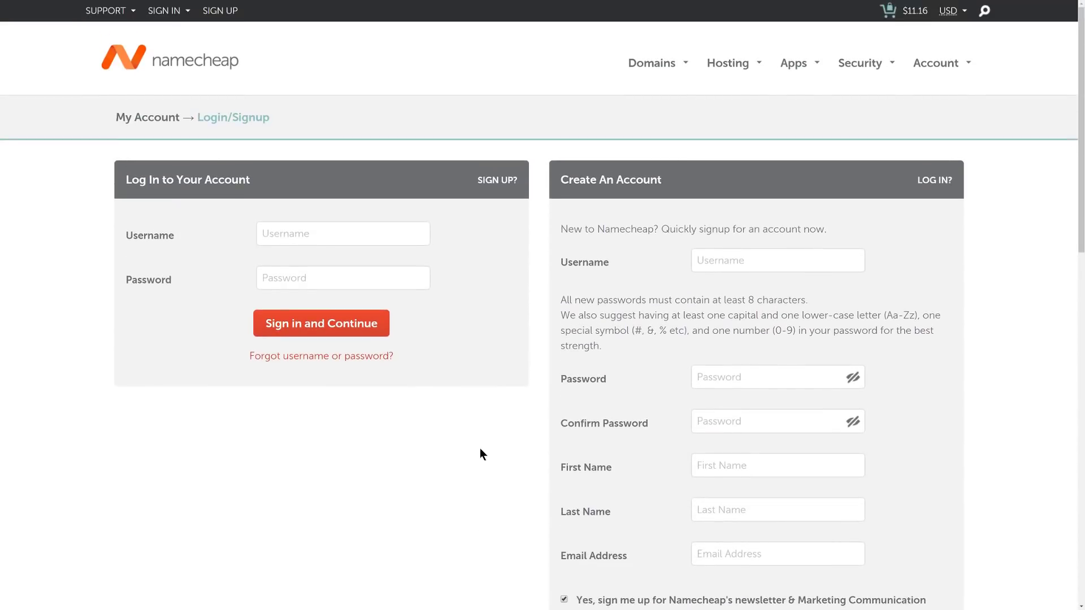
pyautogui.click(403, 242)
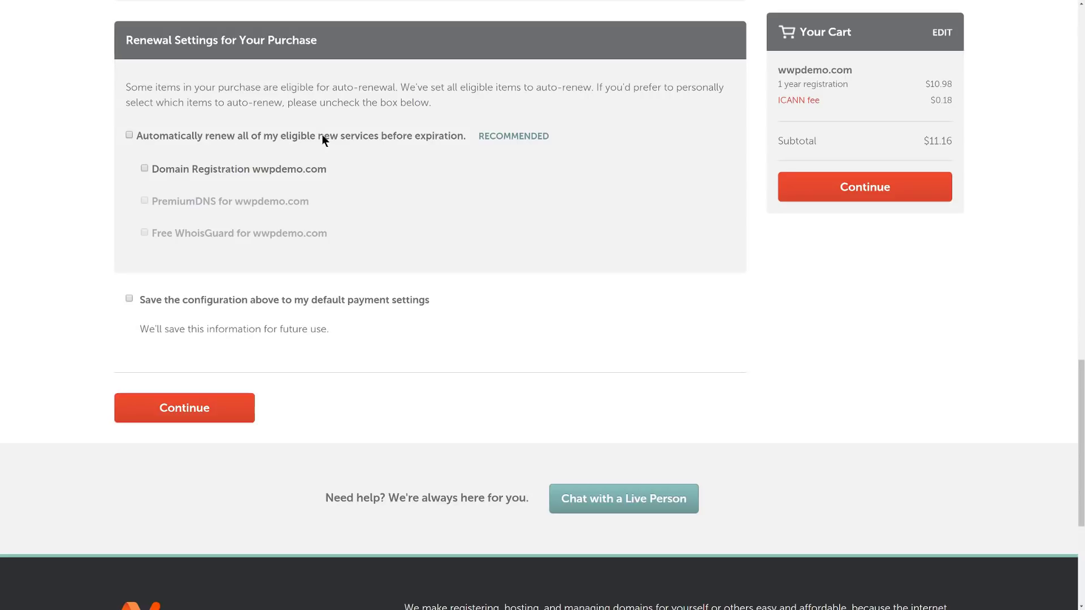
pyautogui.click(216, 408)
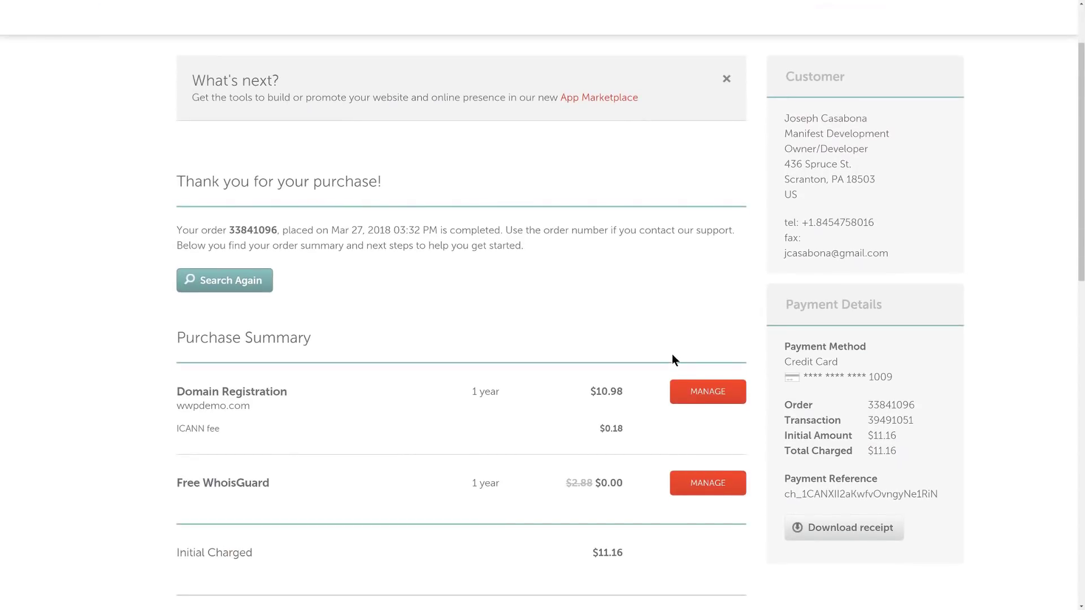
pyautogui.click(708, 392)
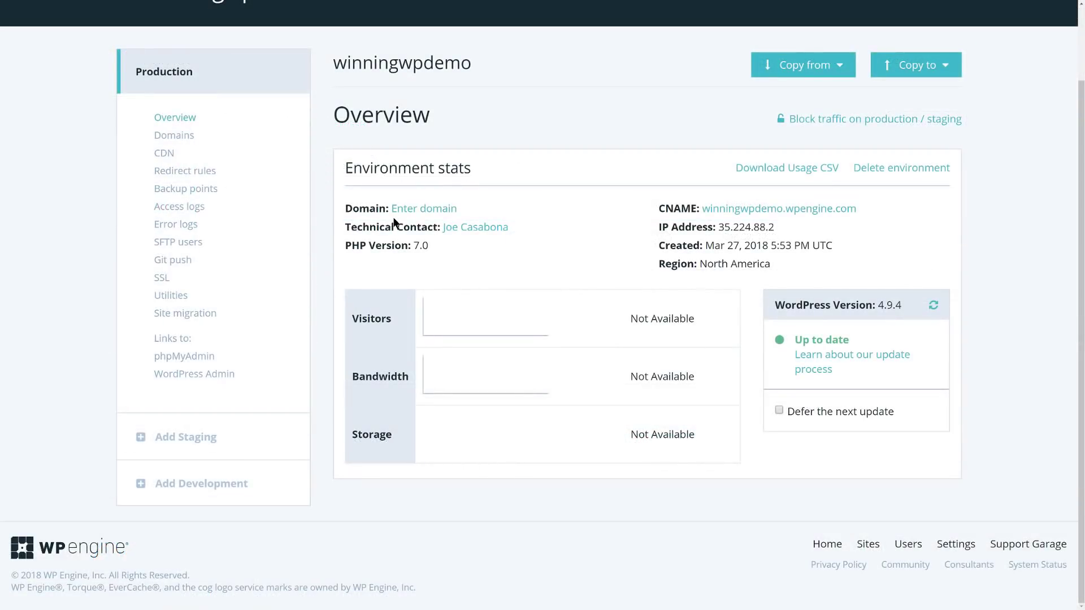
# - Add wwpdemo.com as a new domain on the winningwpdemo site
pyautogui.click(418, 210)
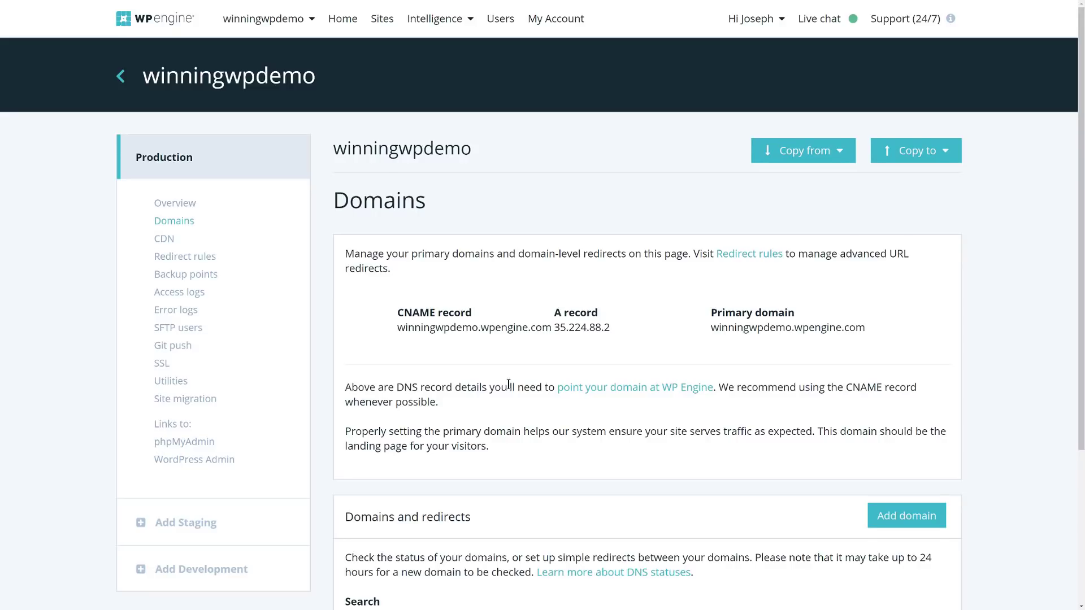
pyautogui.scroll(-2, 508, 388)
pyautogui.scroll(-2, 507, 385)
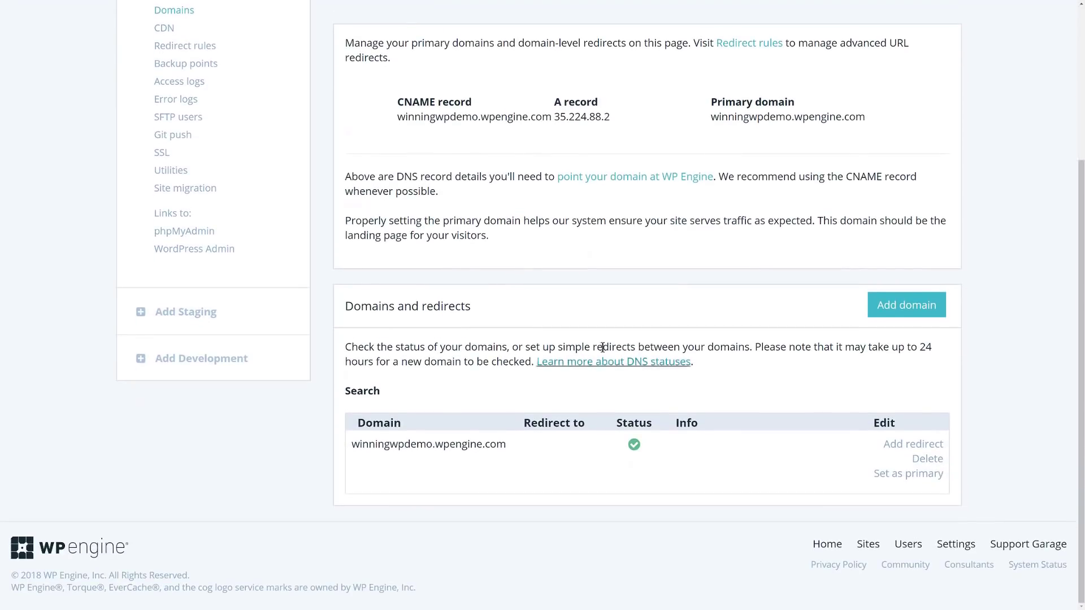
pyautogui.click(899, 310)
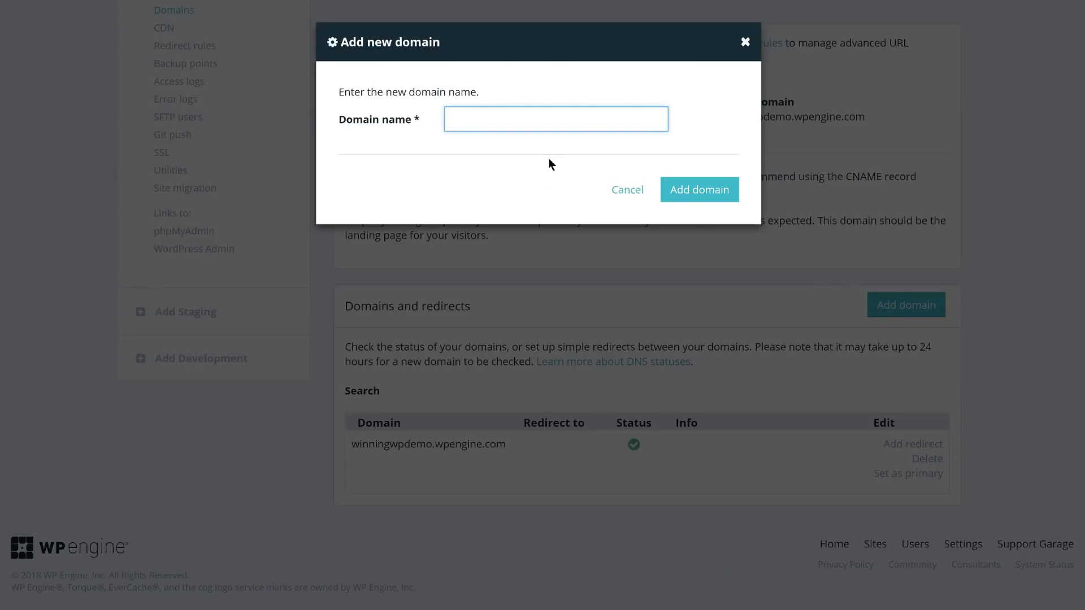
pyautogui.write('wwp')
pyautogui.write('demo.com')
pyautogui.click(699, 190)
# - Copy the site's CNAME record value from the Domains page
pyautogui.scroll(2, 579, 450)
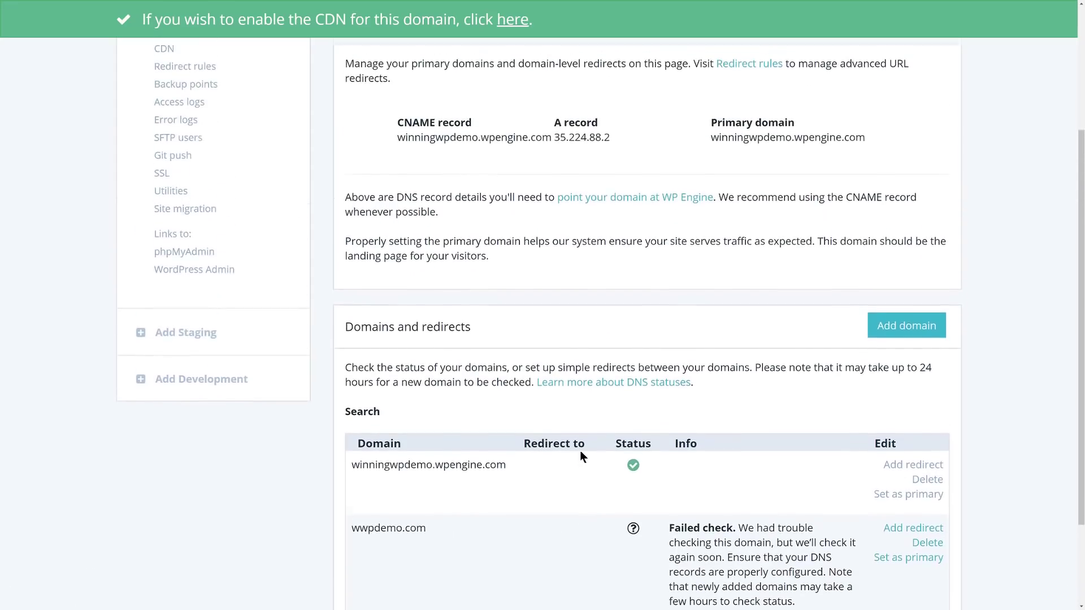
pyautogui.scroll(2, 580, 450)
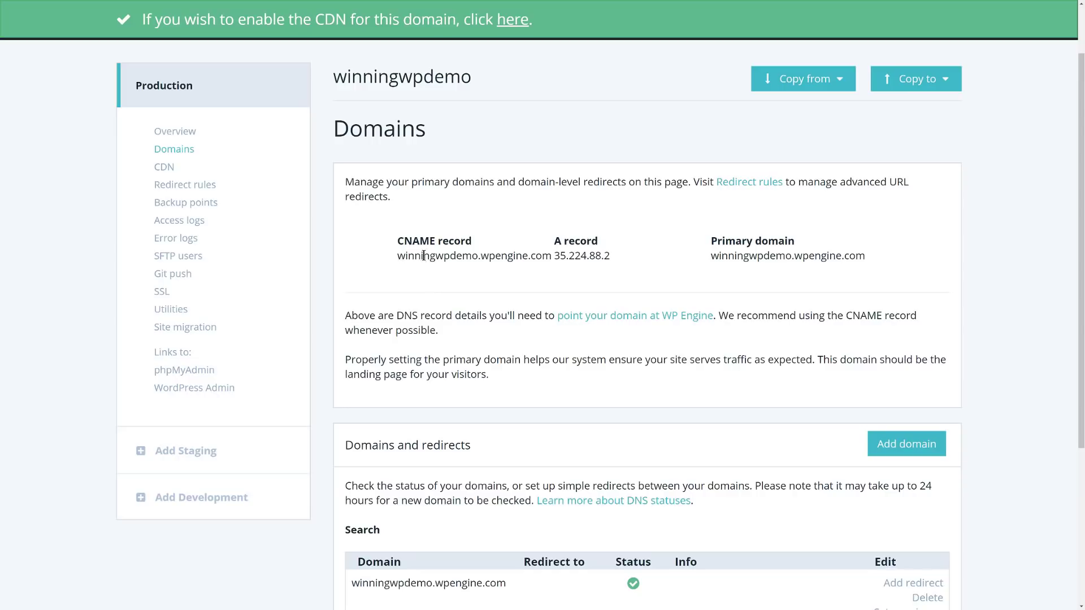
pyautogui.moveTo(399, 256); pyautogui.dragTo(452, 258)
pyautogui.click(468, 258)
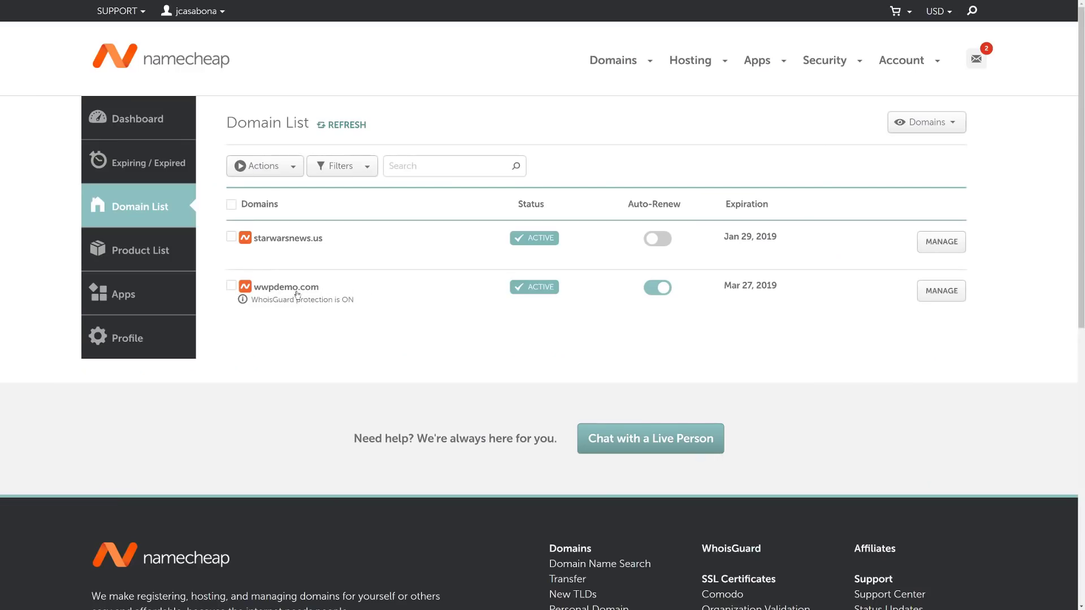
# - Show the Advanced DNS host records for wwpdemo.com in Namecheap
pyautogui.click(941, 291)
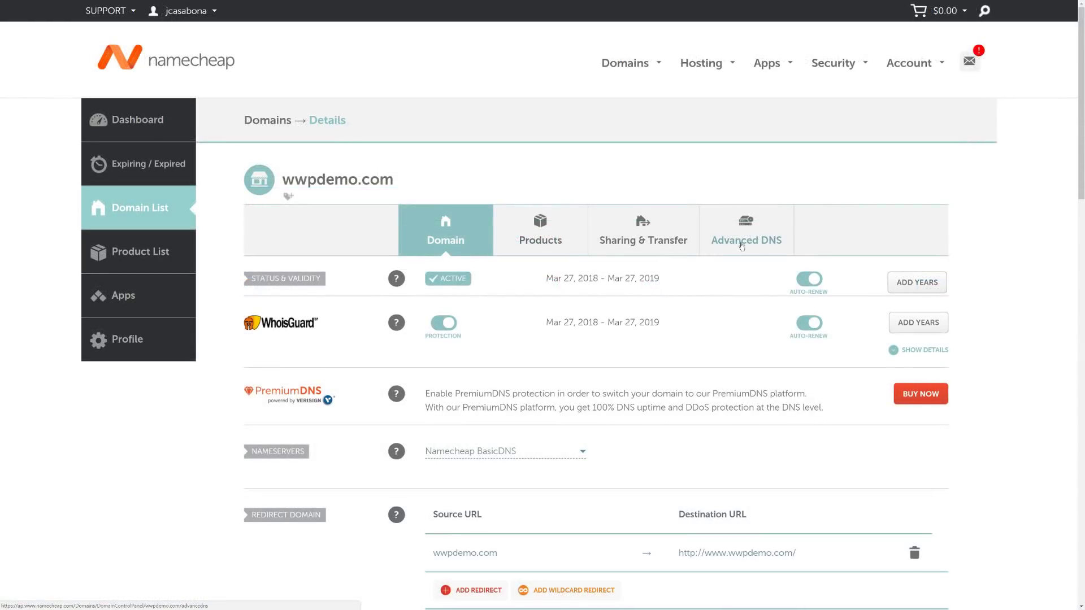
pyautogui.click(741, 245)
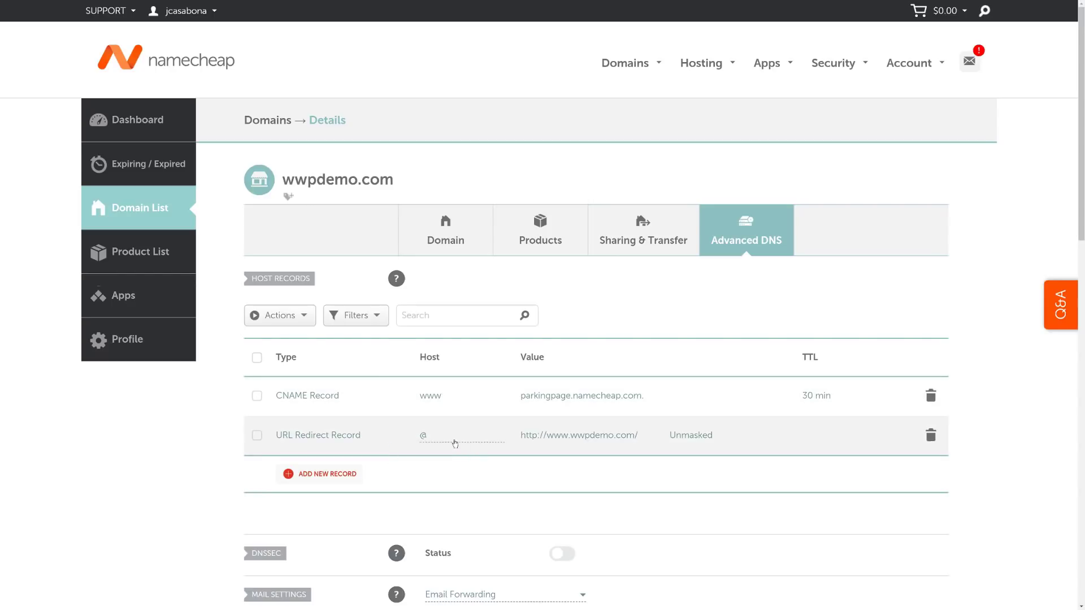
# - Point the @ CNAME to winningwpdemo.wpengine.com with 1 min TTL and delete the URL redirect record
pyautogui.click(304, 397)
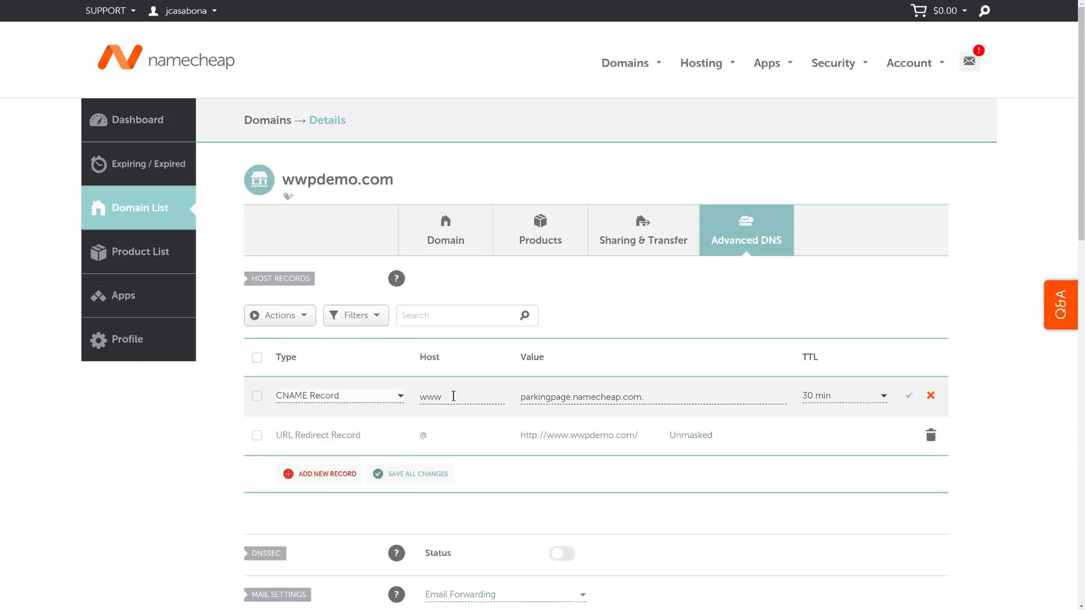
pyautogui.moveTo(450, 395); pyautogui.dragTo(429, 396)
pyautogui.write('@')
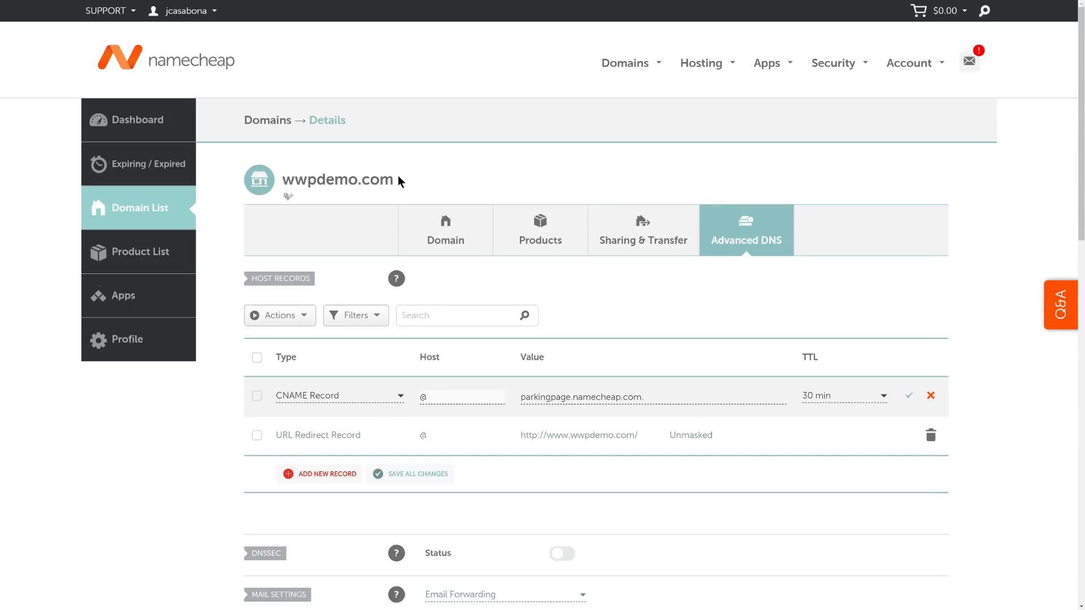
pyautogui.doubleClick(591, 398)
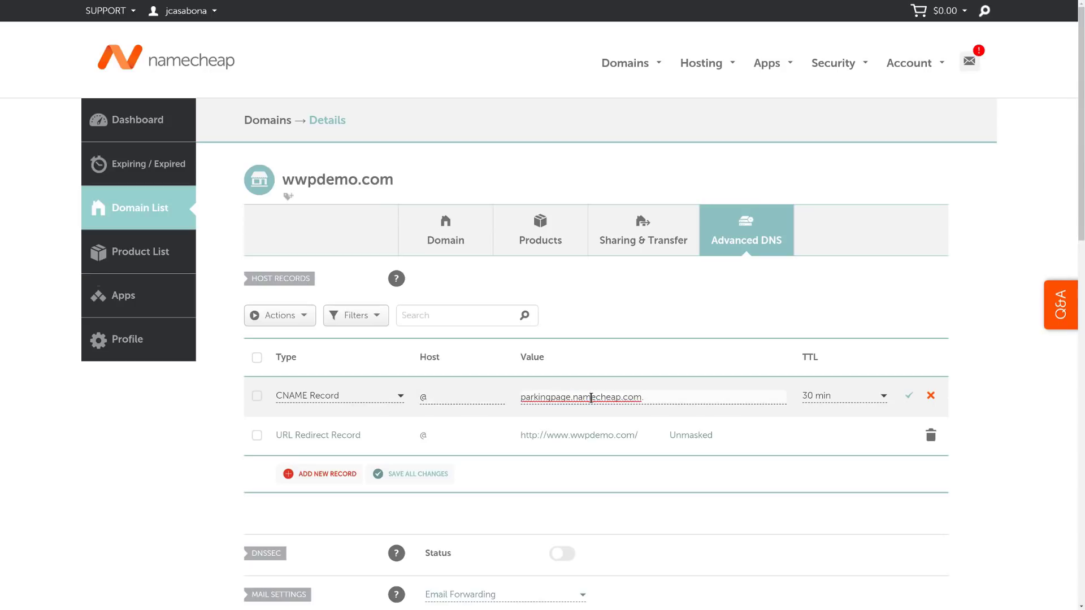
pyautogui.tripleClick(591, 398)
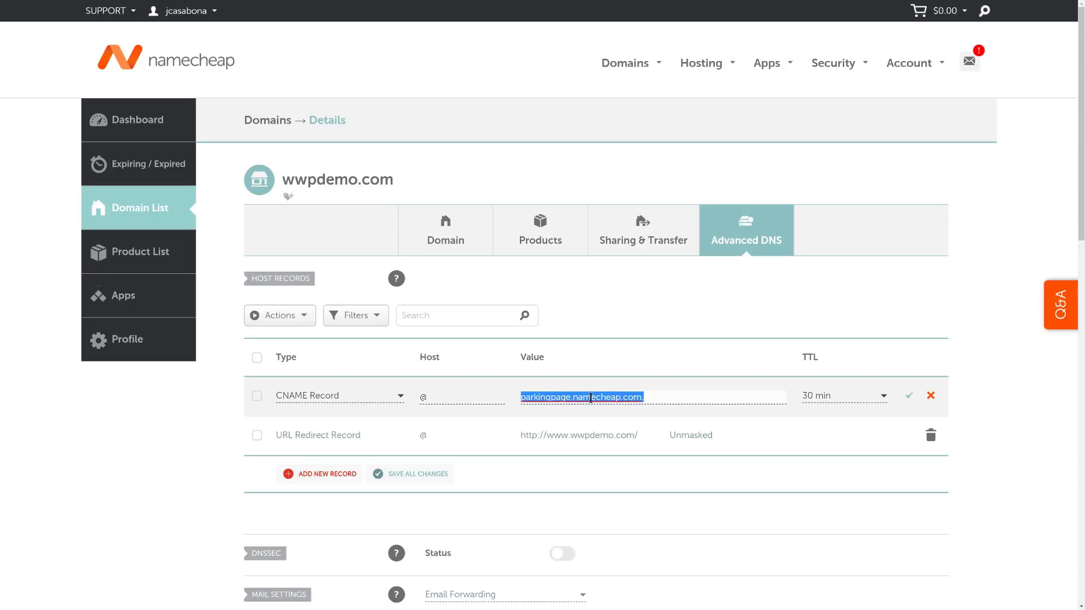
pyautogui.write('winningwpdemo.wpengine.com')
pyautogui.click(877, 398)
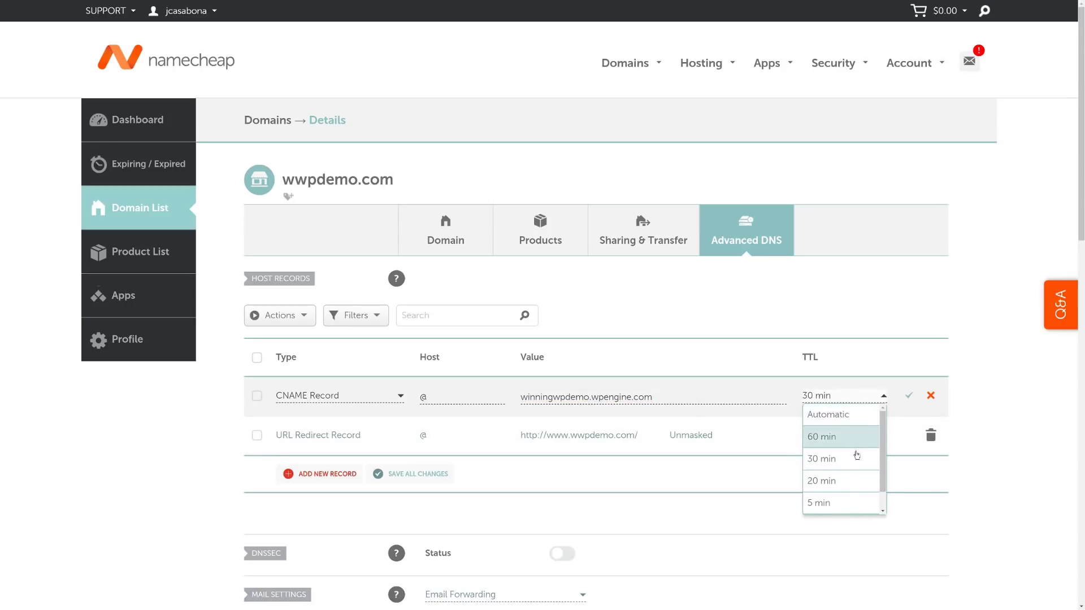
pyautogui.moveTo(883, 481); pyautogui.dragTo(881, 507)
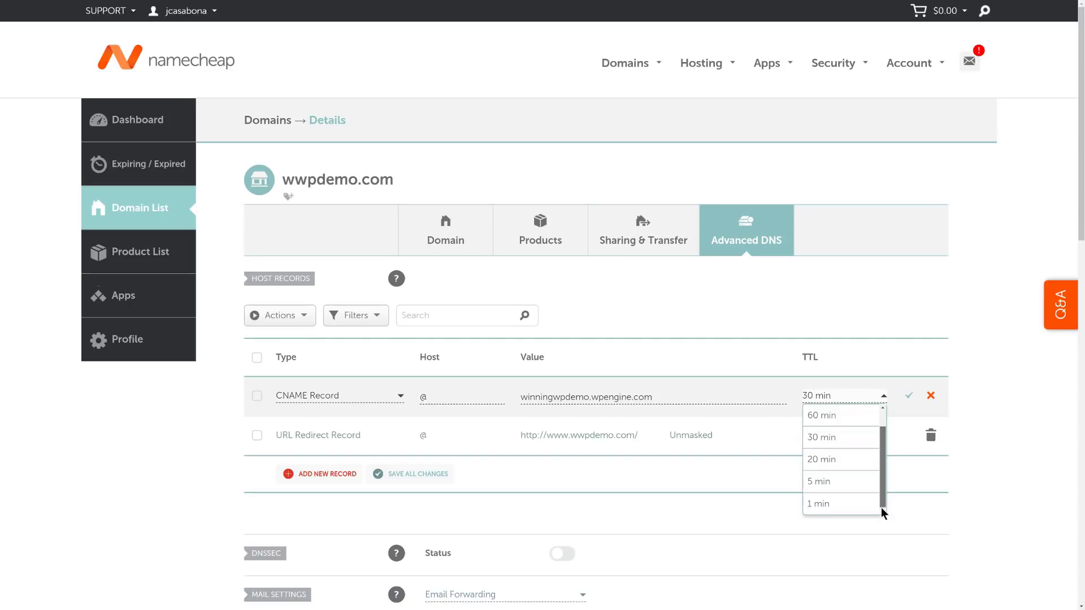
pyautogui.click(868, 511)
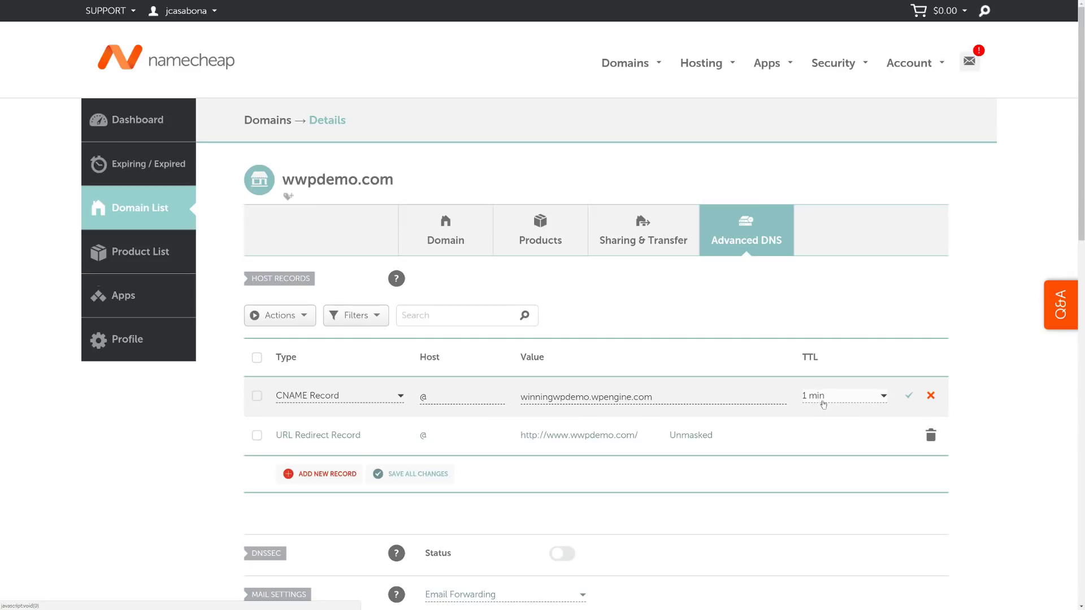
pyautogui.click(911, 395)
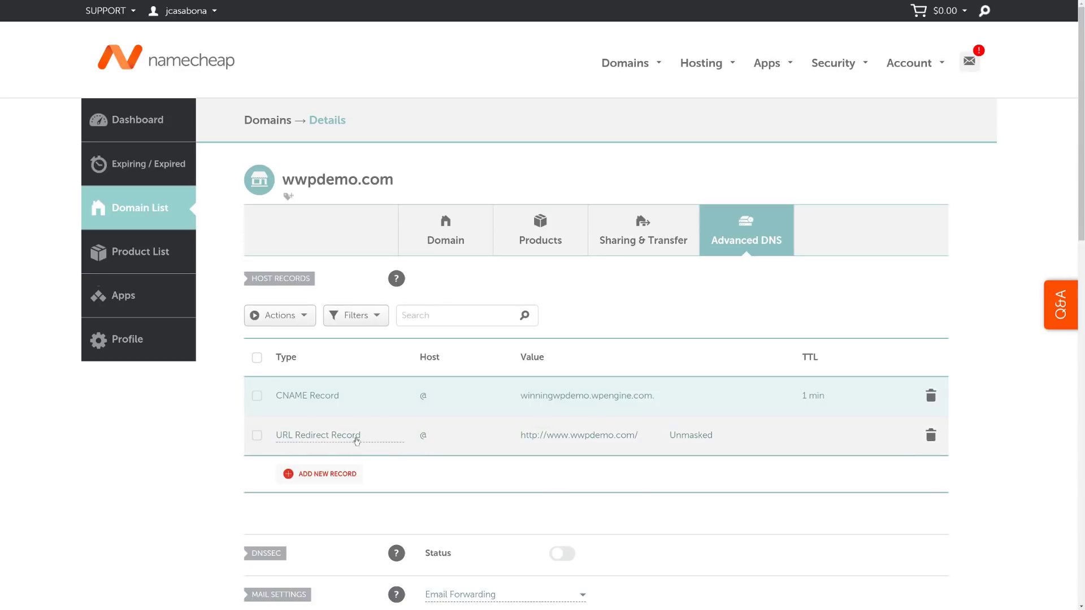
pyautogui.click(930, 436)
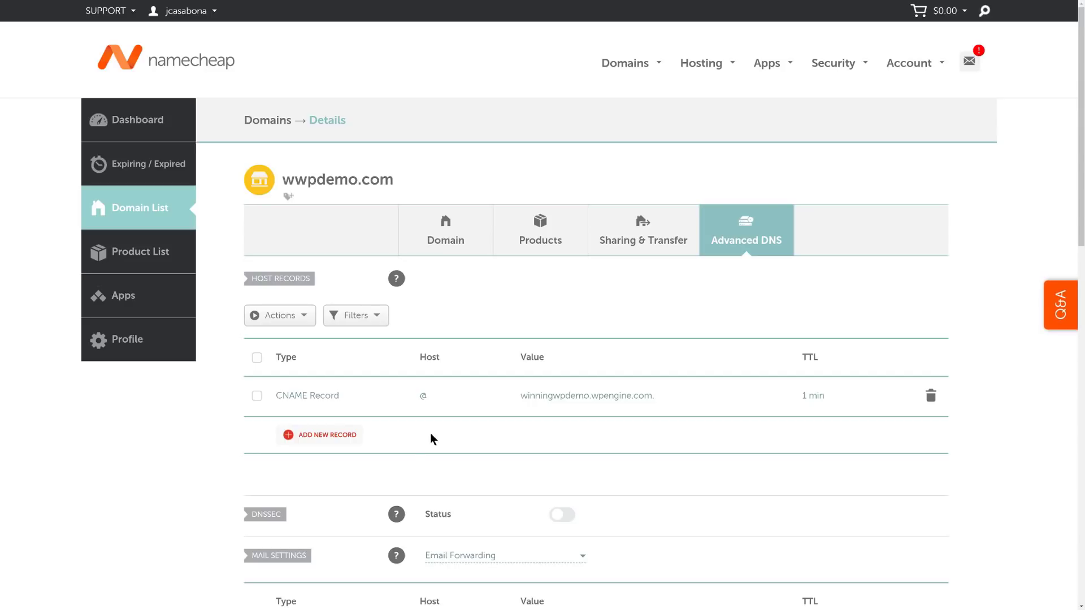
pyautogui.click(329, 436)
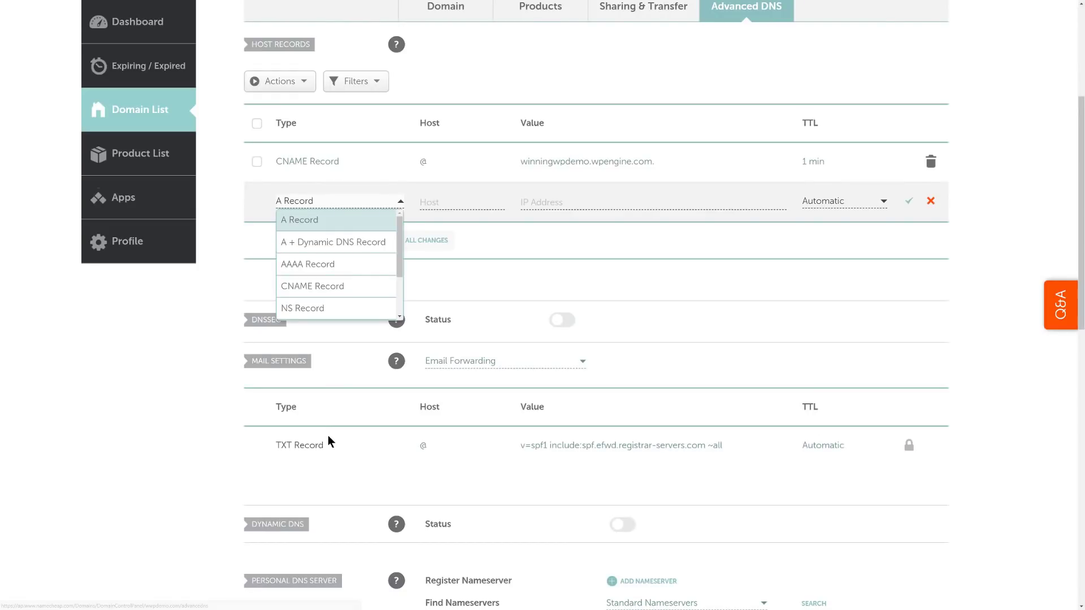
pyautogui.click(320, 290)
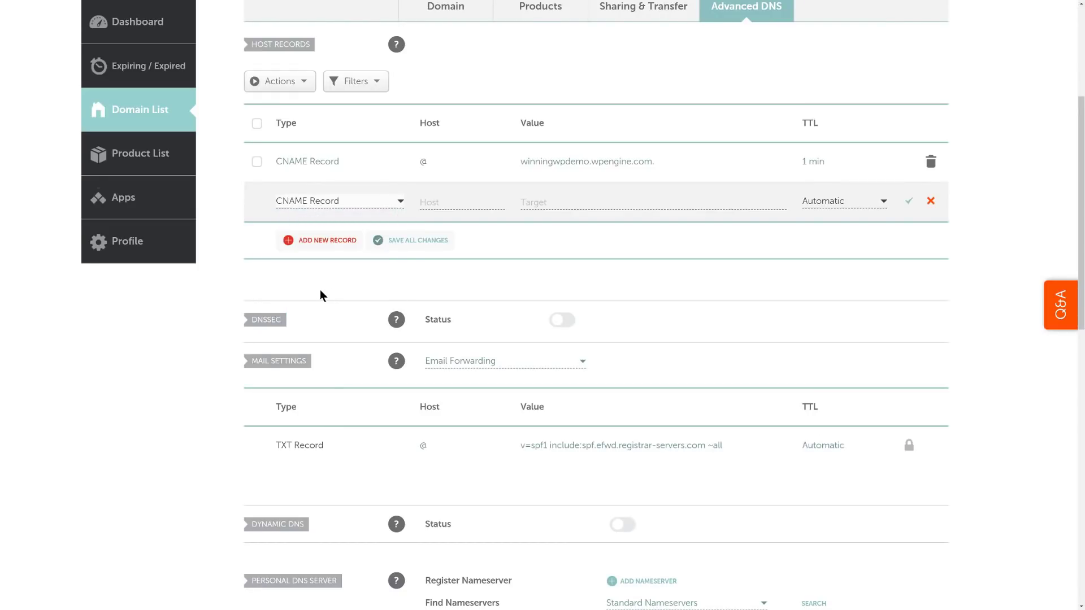
pyautogui.click(449, 203)
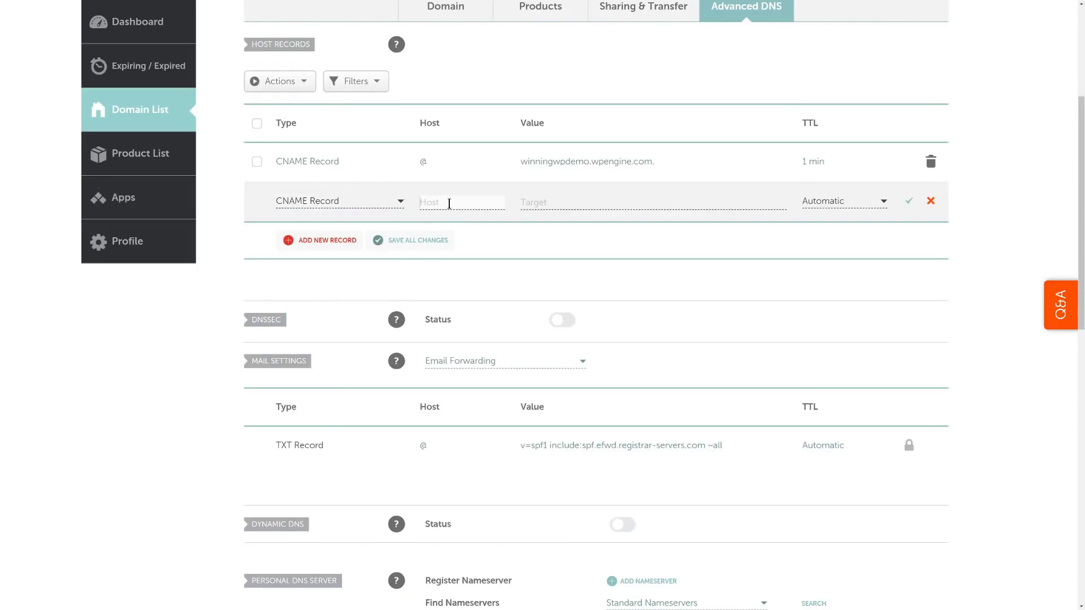
pyautogui.write('www')
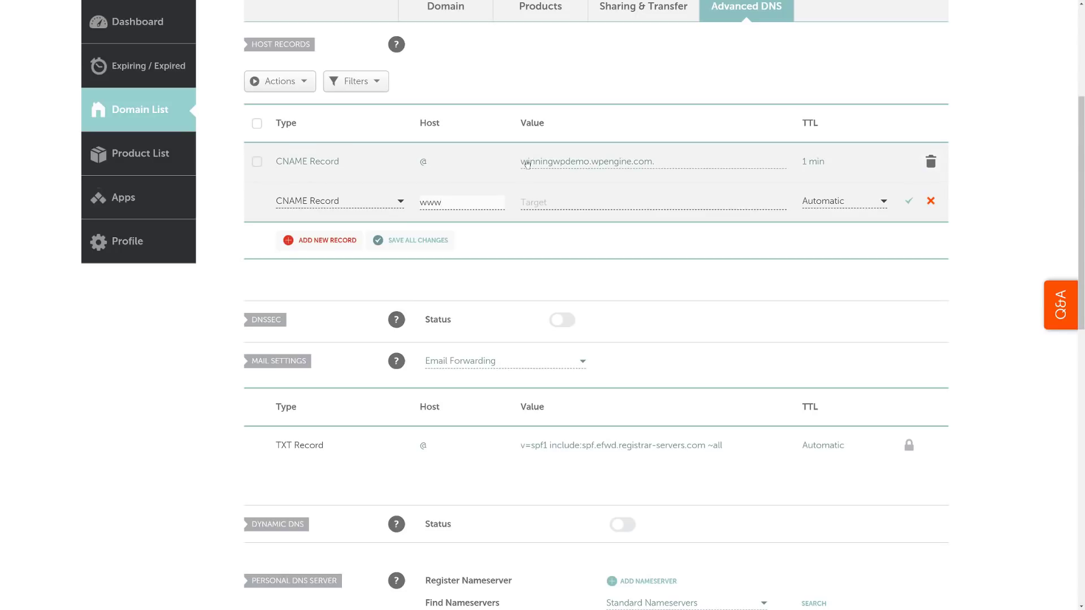
pyautogui.moveTo(659, 162); pyautogui.dragTo(522, 165)
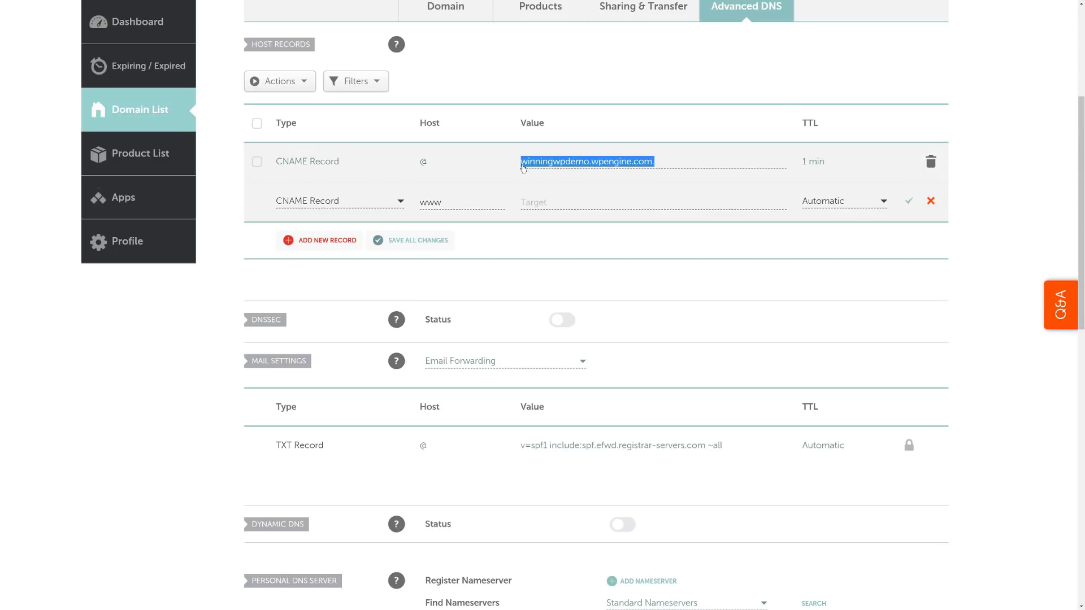
pyautogui.click(560, 203)
pyautogui.write('winningwpdemo.wpengine.com')
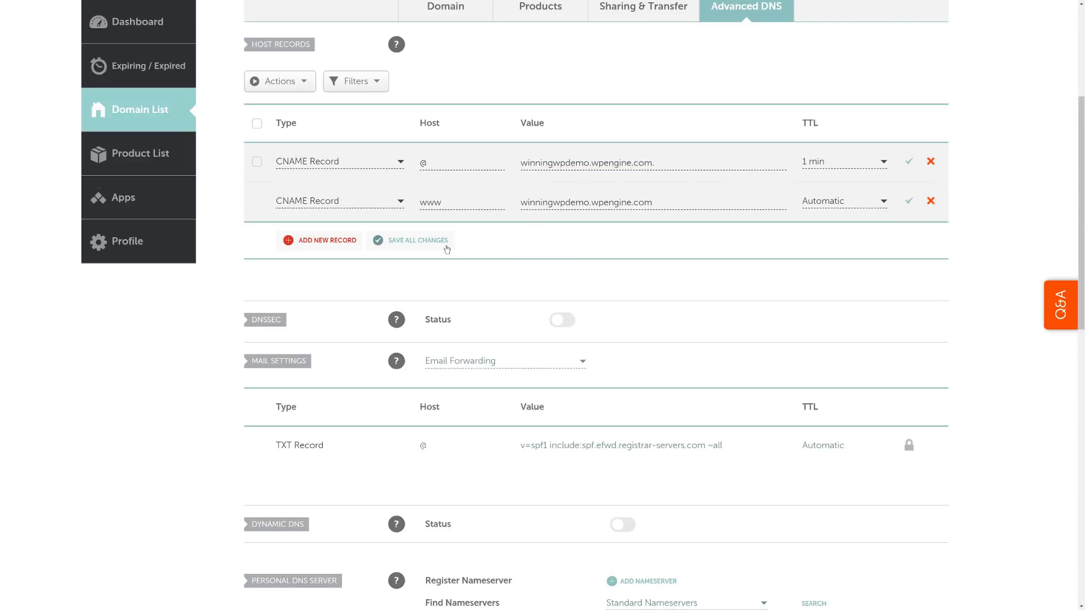
pyautogui.click(446, 249)
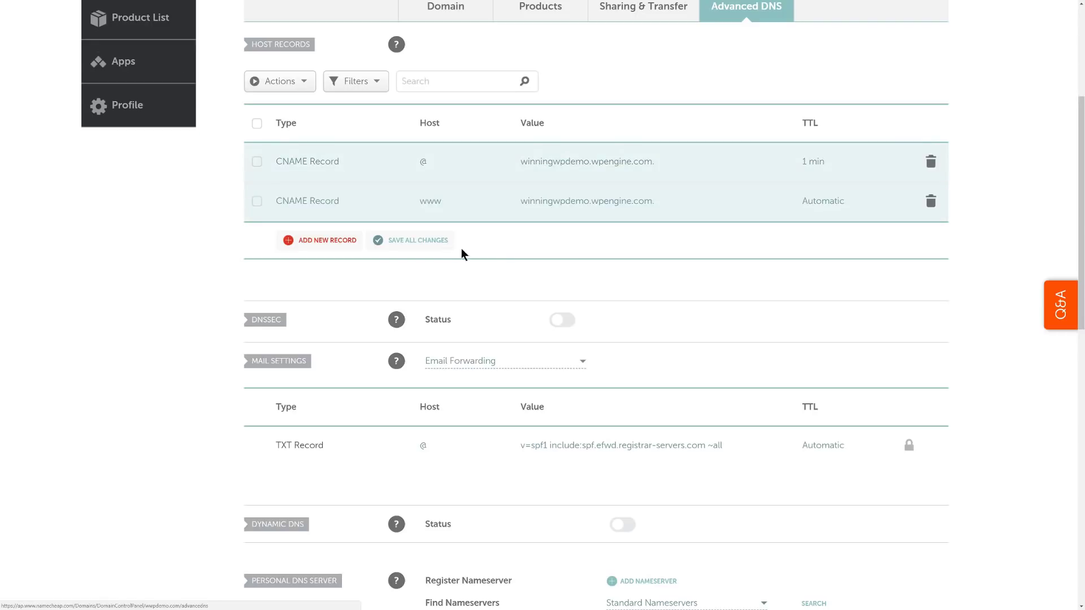
pyautogui.scroll(2, 487, 333)
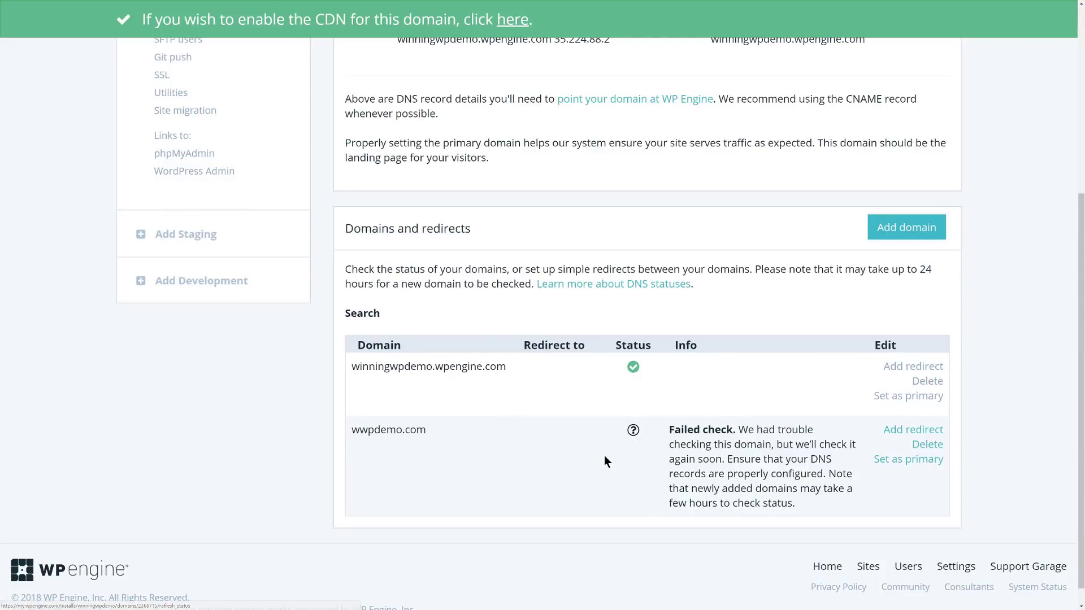
# - Schedule a DNS status refresh for wwpdemo.com
pyautogui.click(611, 455)
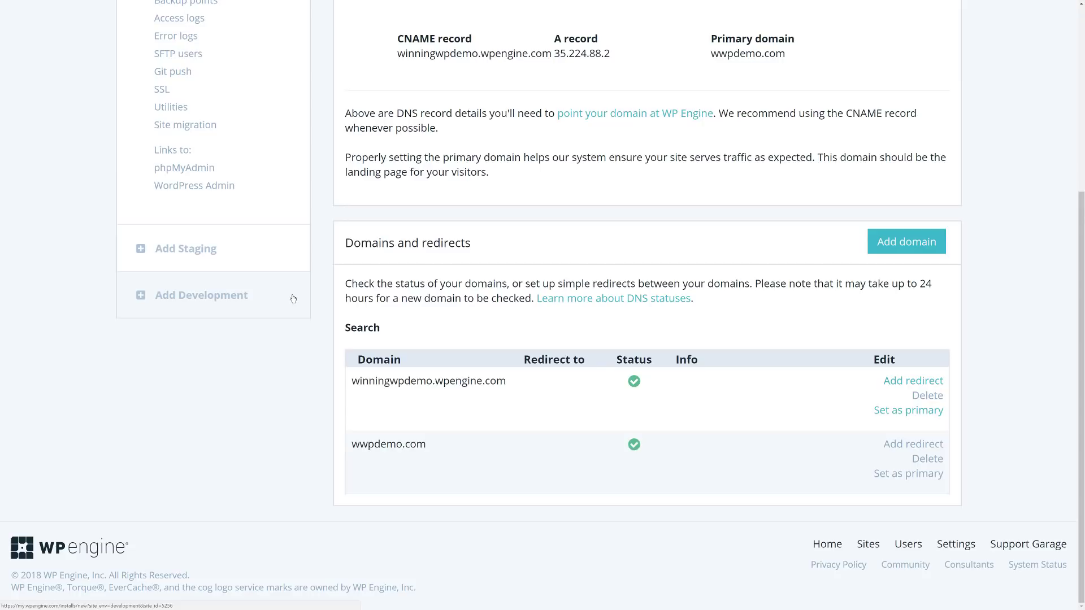
pyautogui.click(900, 243)
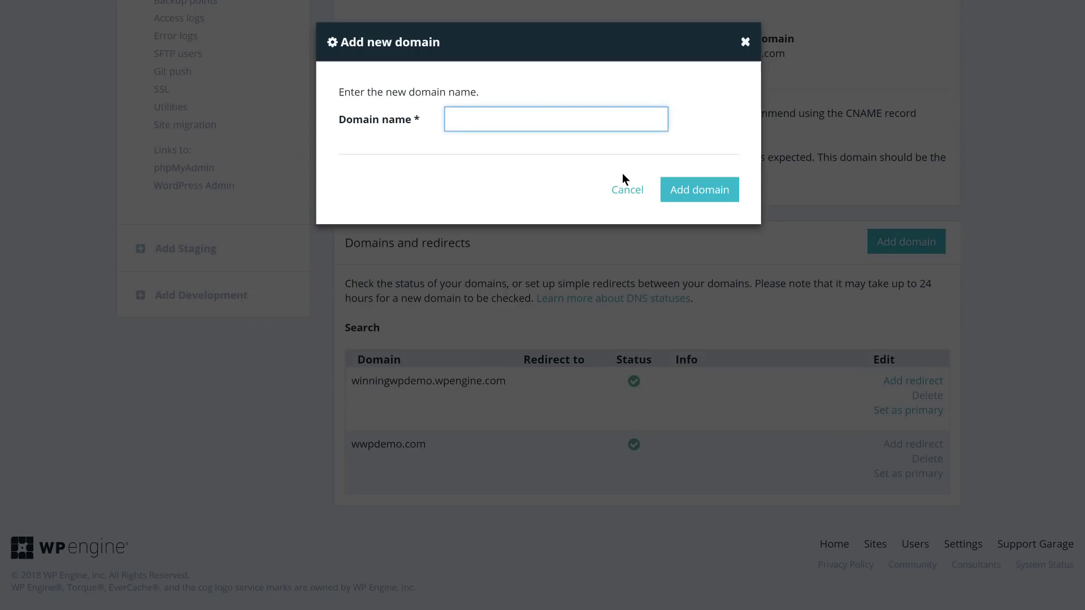
pyautogui.write('www.w')
pyautogui.write('wpdemo.com')
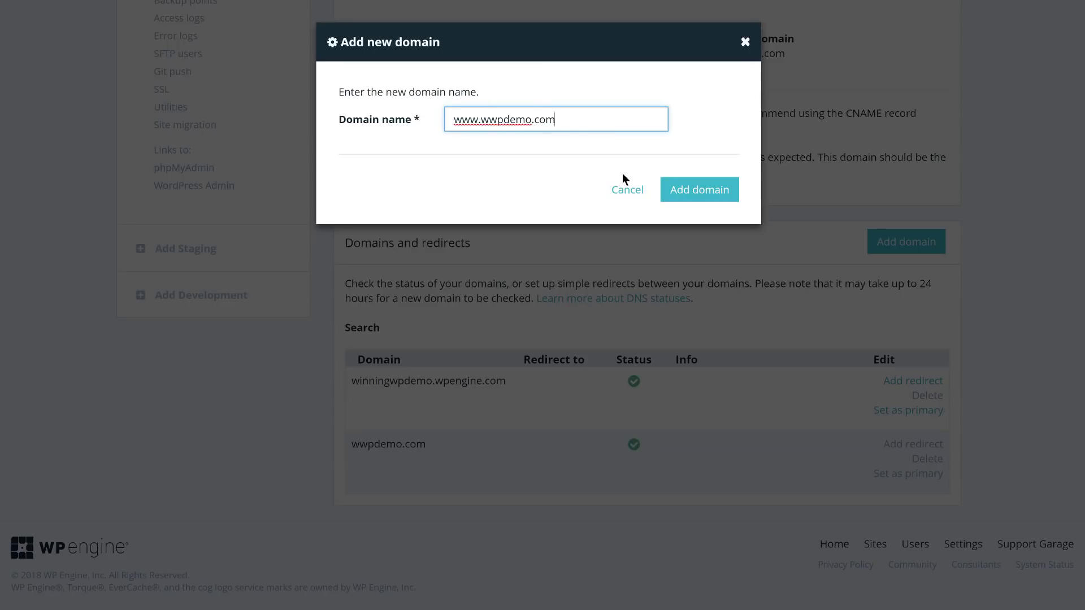
pyautogui.click(690, 191)
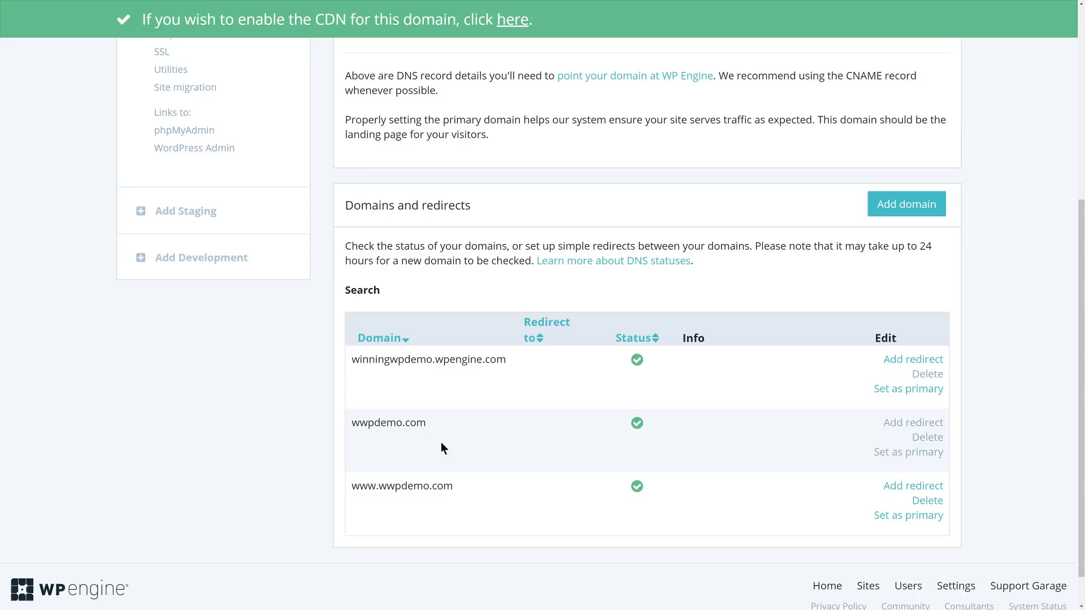
pyautogui.click(901, 485)
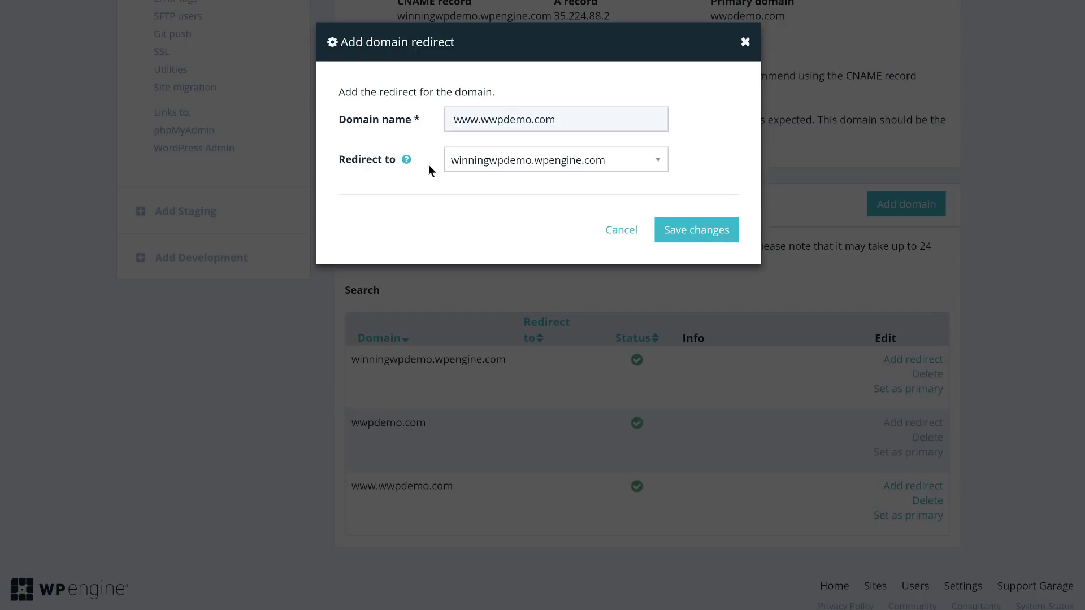
pyautogui.click(475, 165)
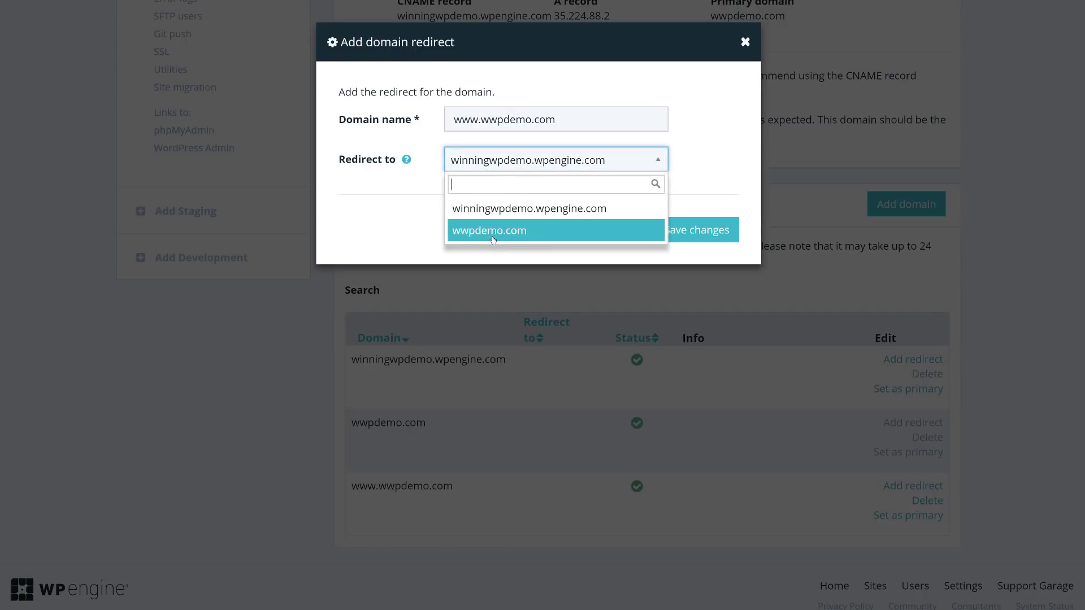
pyautogui.click(529, 234)
pyautogui.click(703, 233)
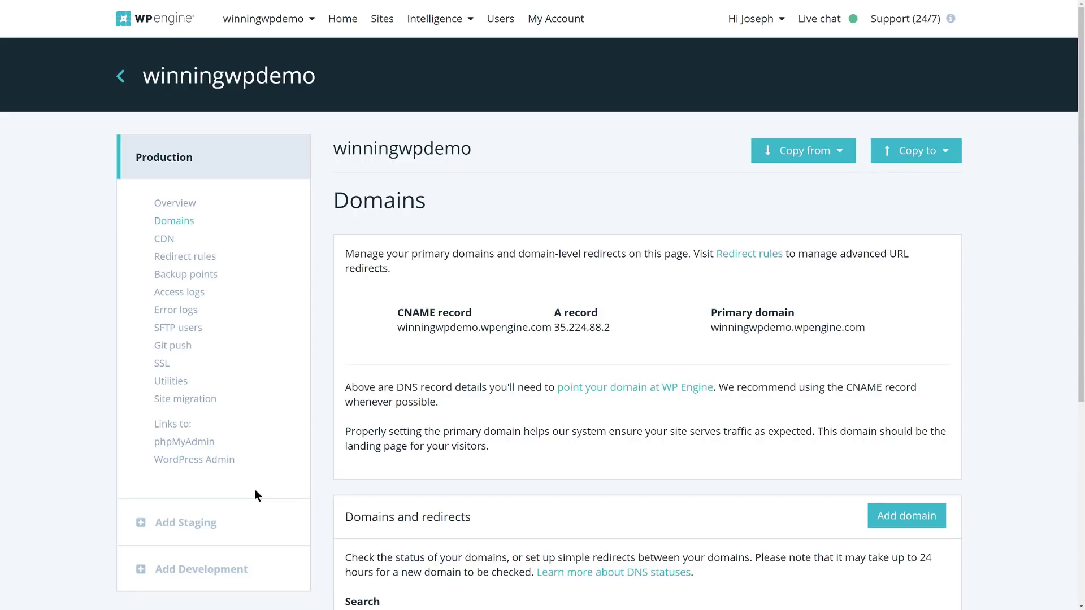
# - Request a password reset link with the admin e-mail, then log in to the dashboard
pyautogui.click(216, 461)
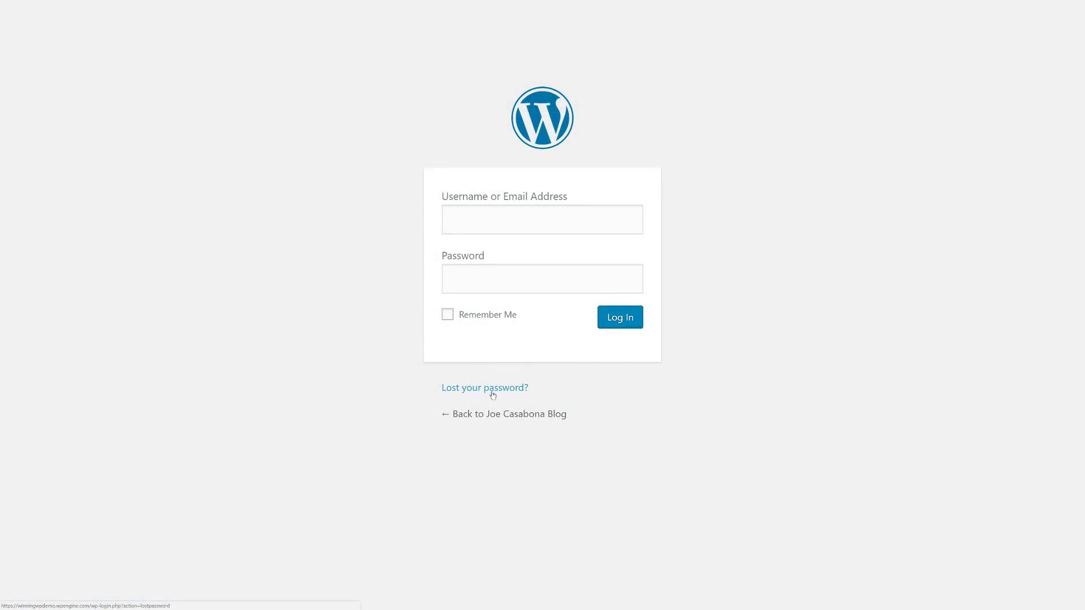
pyautogui.click(492, 395)
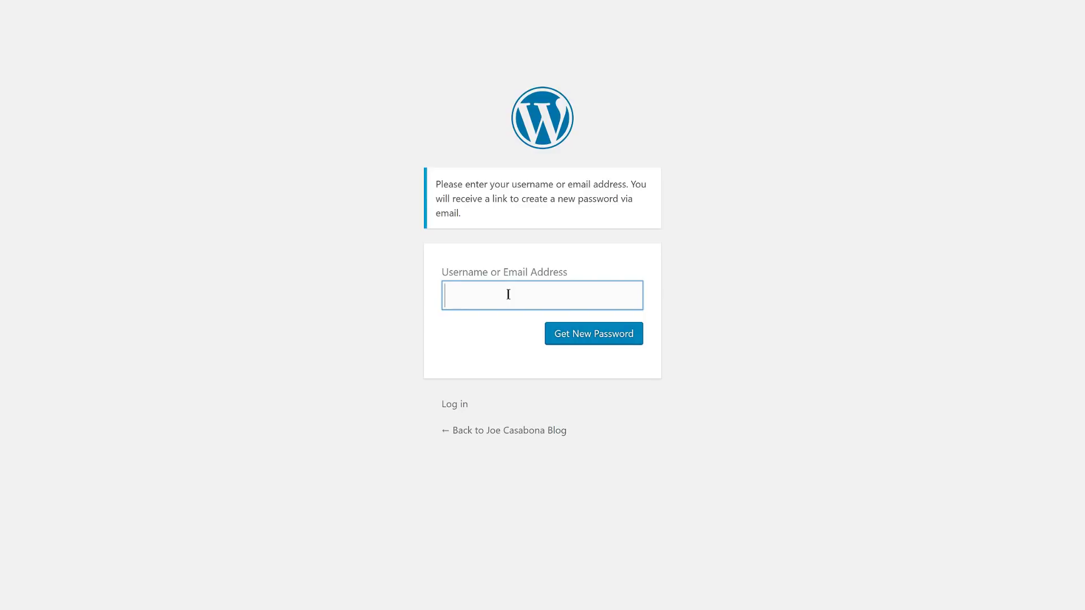
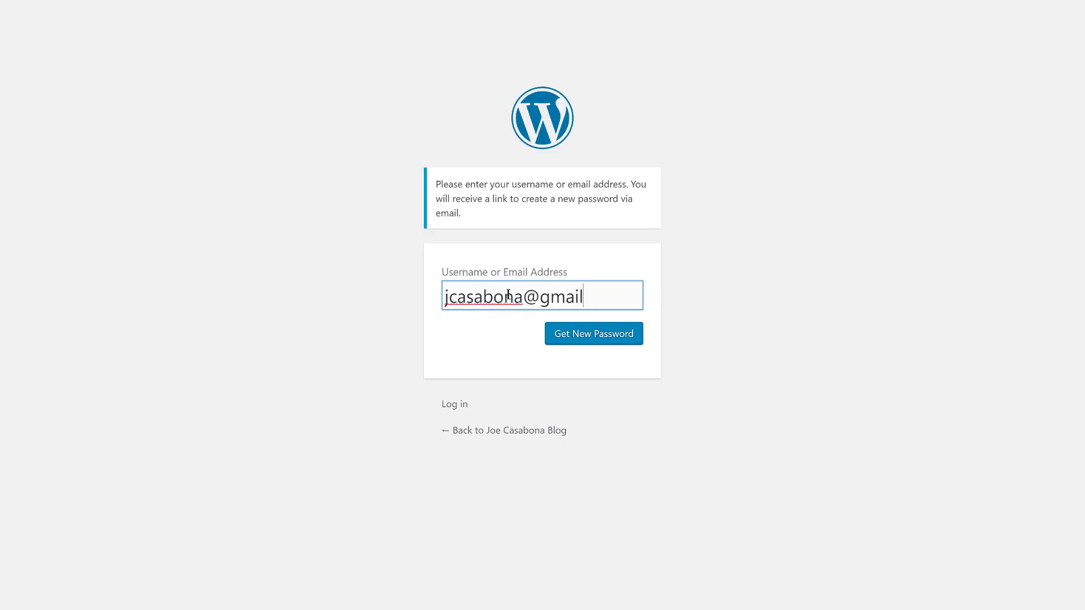
pyautogui.click(576, 334)
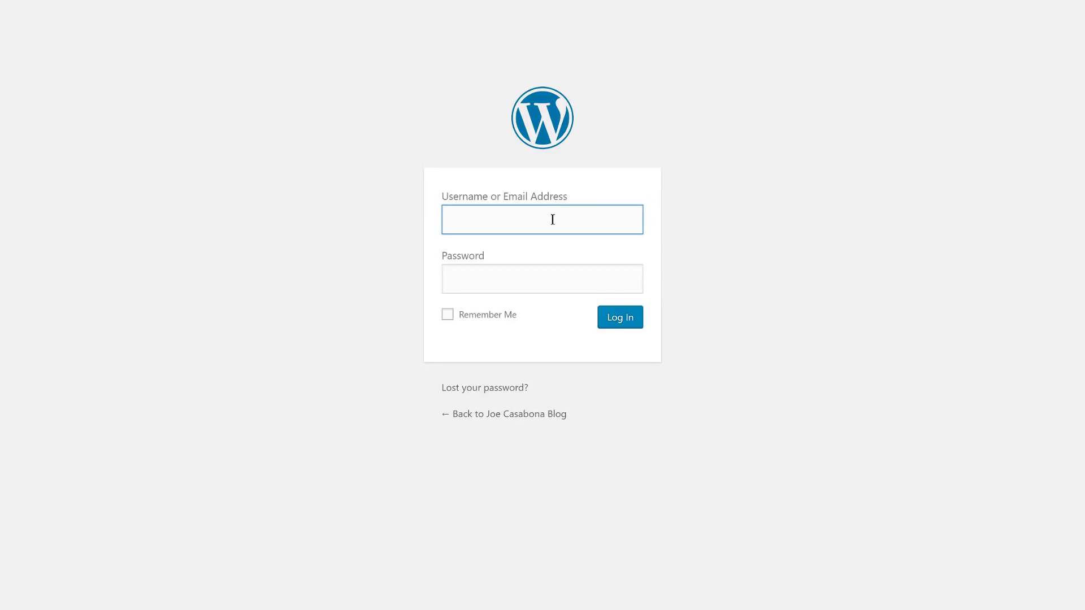
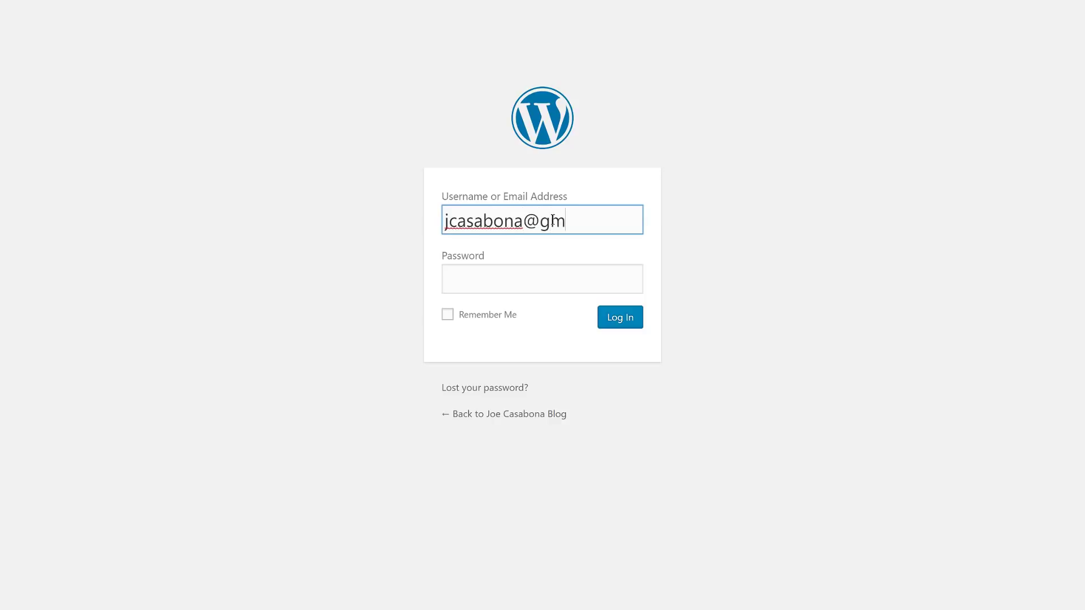
pyautogui.press('Tab')
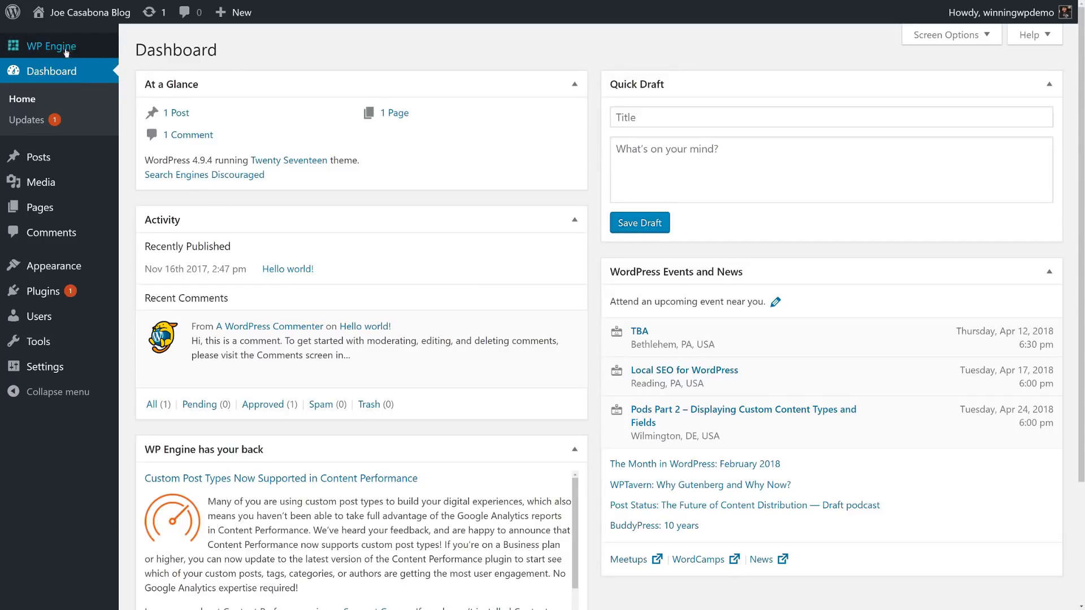
pyautogui.moveTo(51, 46)
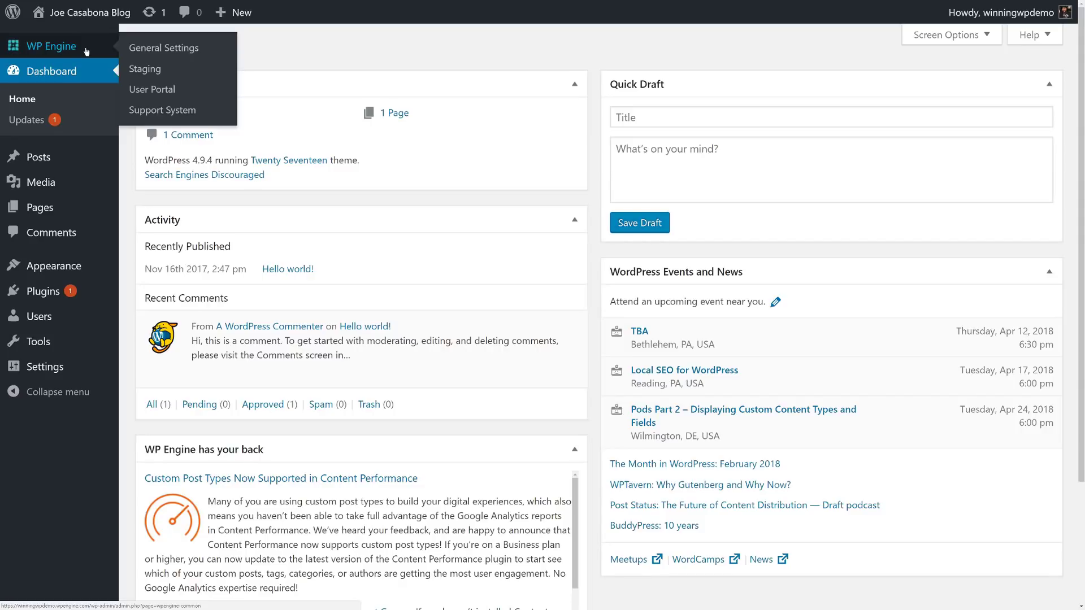
# - Open WP Engine General Settings and review its cache, CDN and display options
pyautogui.click(88, 52)
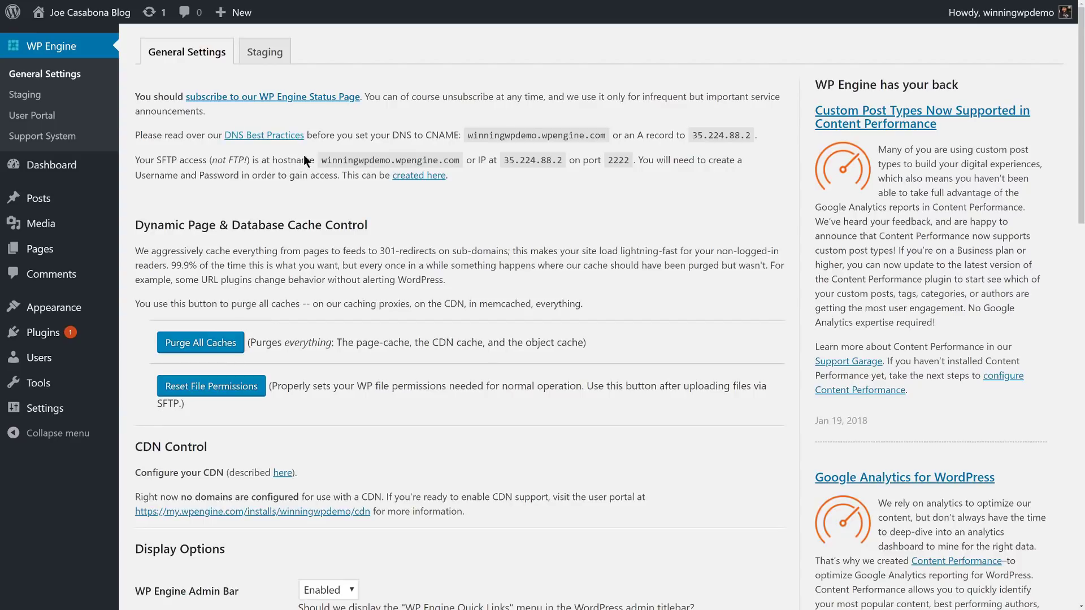
pyautogui.scroll(-2, 431, 298)
pyautogui.scroll(-1, 432, 298)
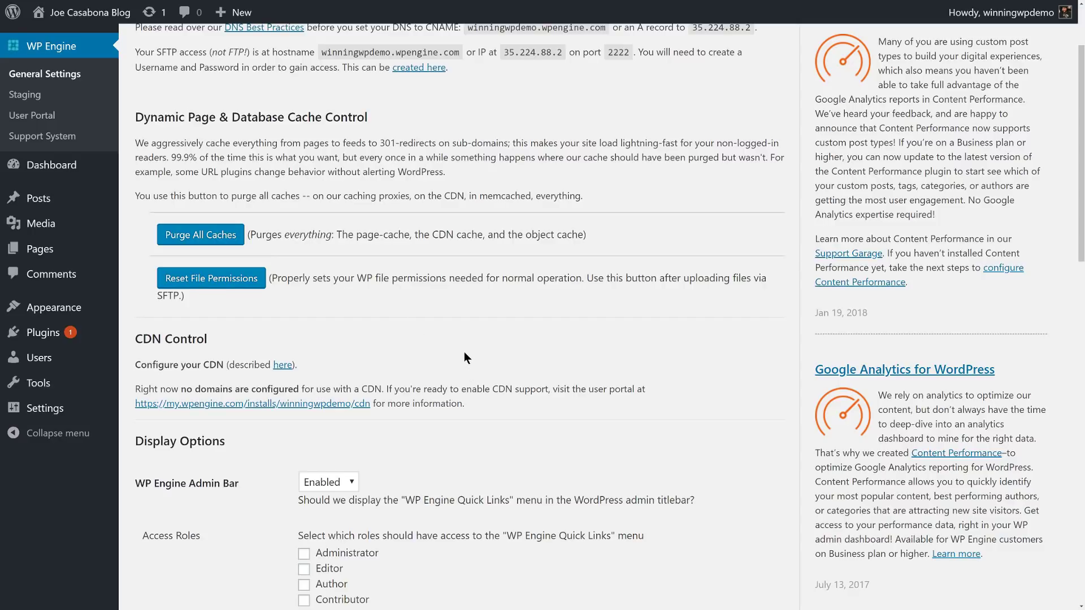
pyautogui.scroll(-2, 463, 352)
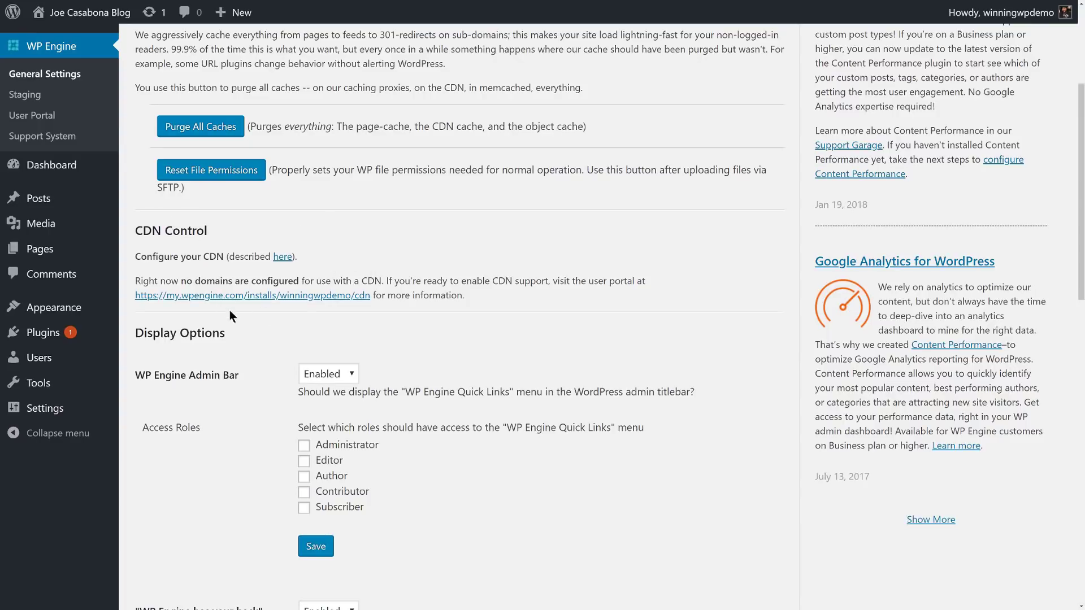
# - View the WP Engine Staging tab in WordPress admin
pyautogui.click(40, 95)
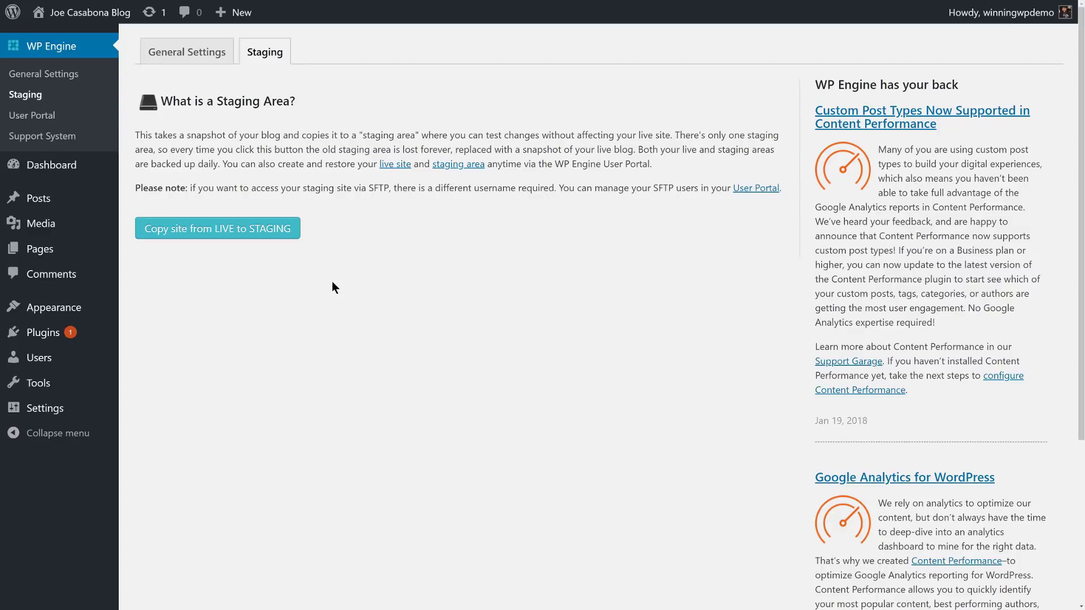
# - Request a free Let's Encrypt SSL certificate for wwpdemo.com, accepting the terms
pyautogui.click(39, 120)
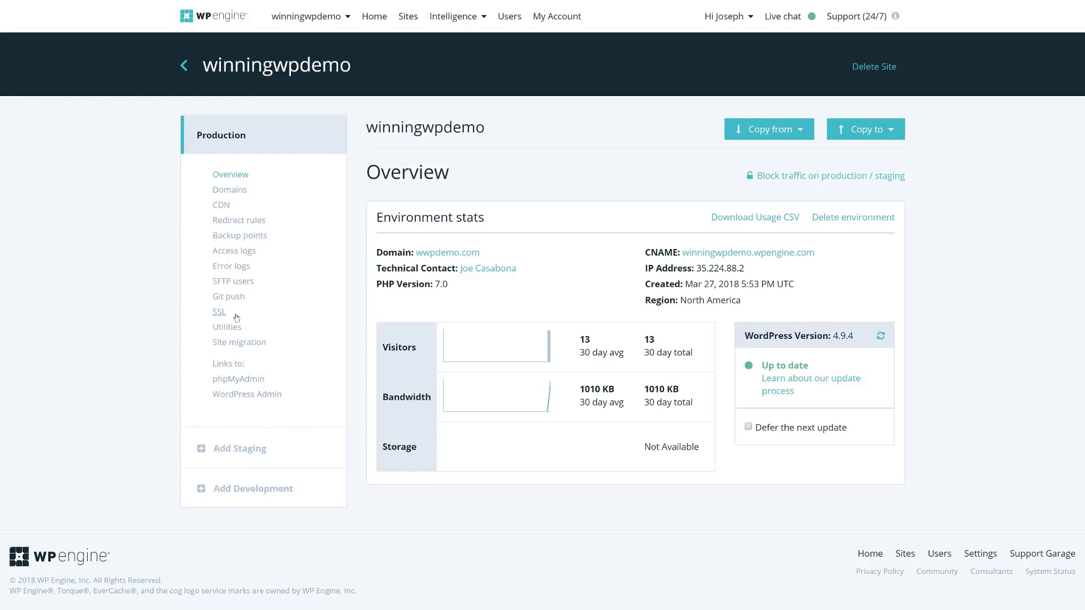
pyautogui.click(220, 314)
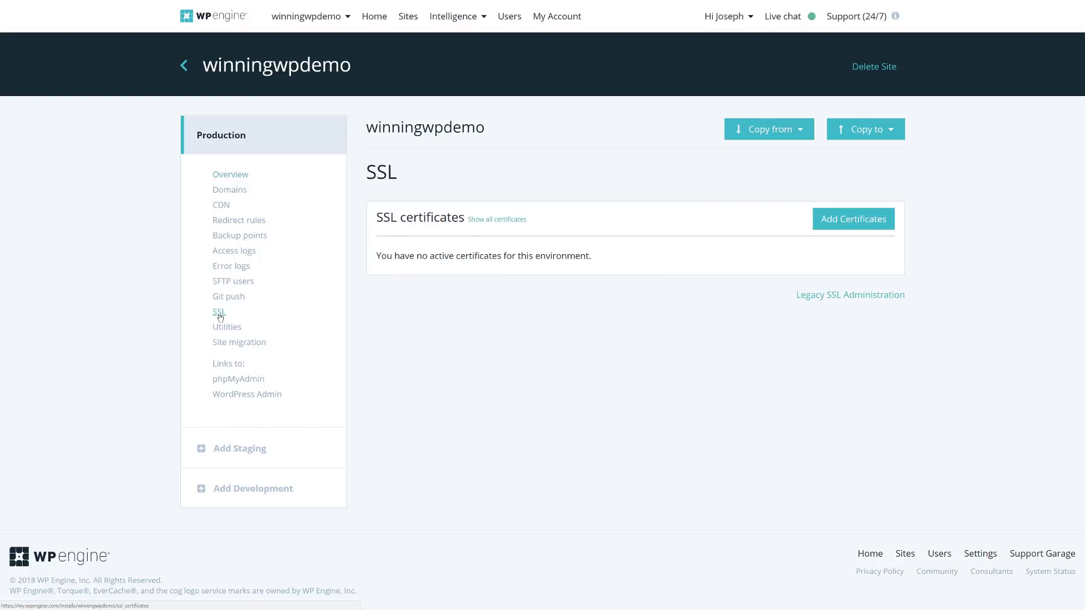
pyautogui.click(858, 226)
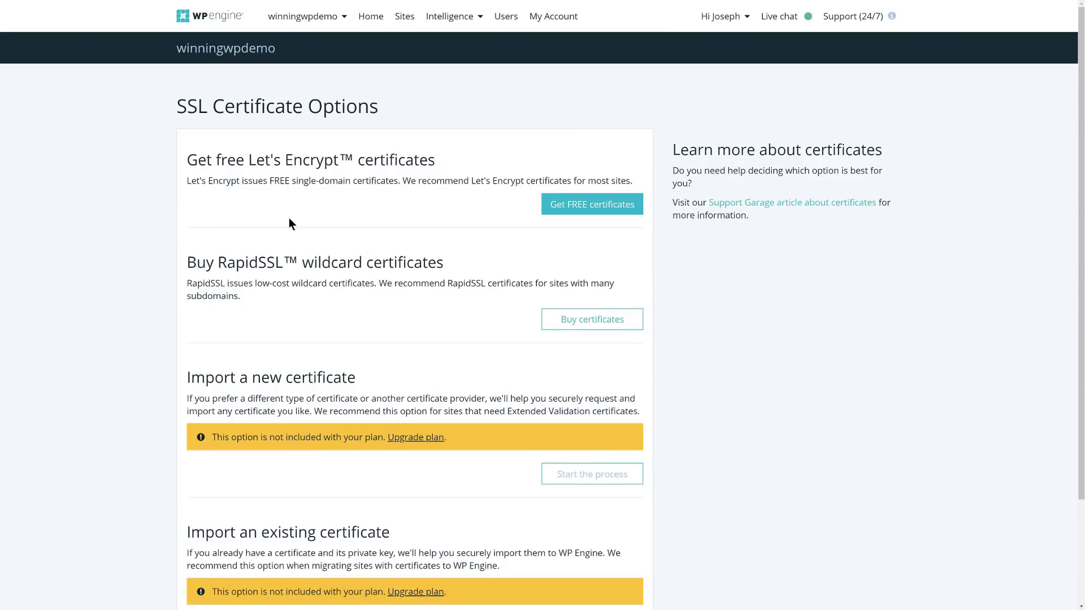
pyautogui.click(571, 207)
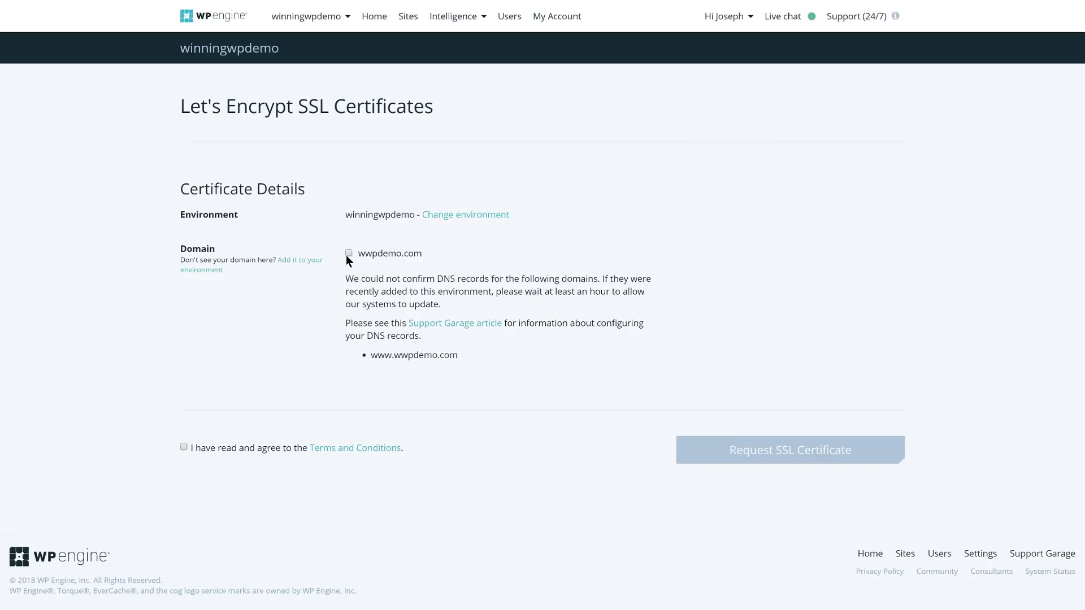
pyautogui.click(349, 253)
pyautogui.moveTo(790, 450)
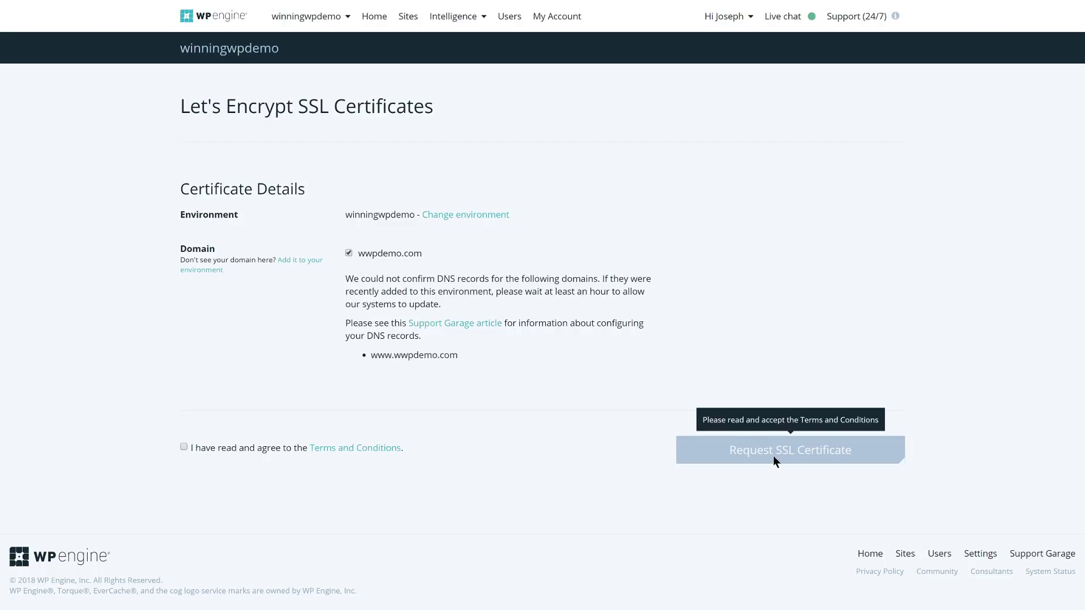
pyautogui.click(225, 446)
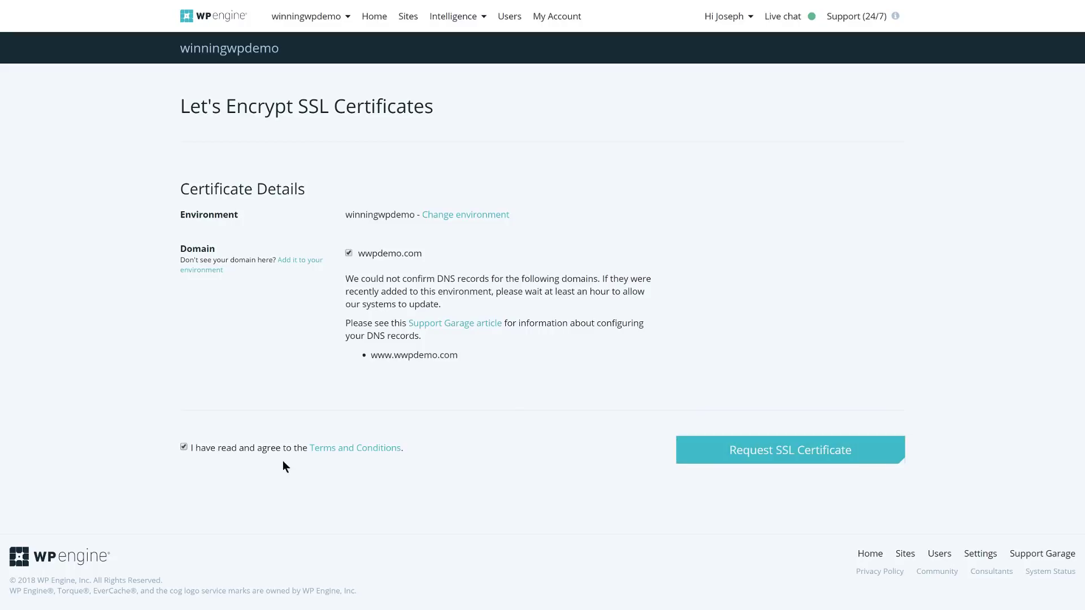
pyautogui.click(755, 463)
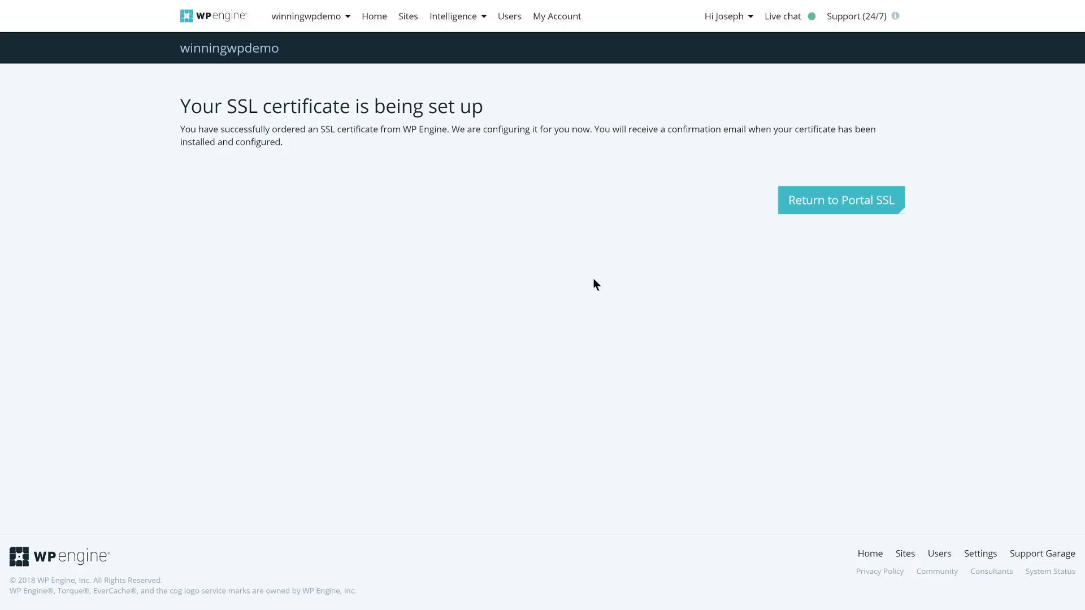
# - Return from the confirmation page to the portal's SSL page listing the wwpdemo.com certificate
pyautogui.click(787, 202)
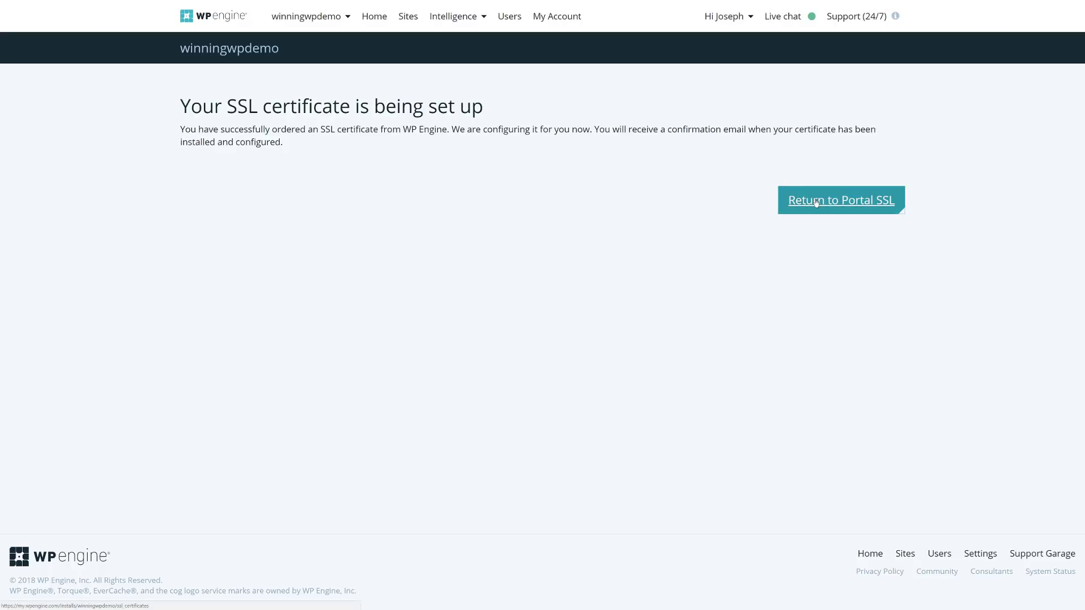